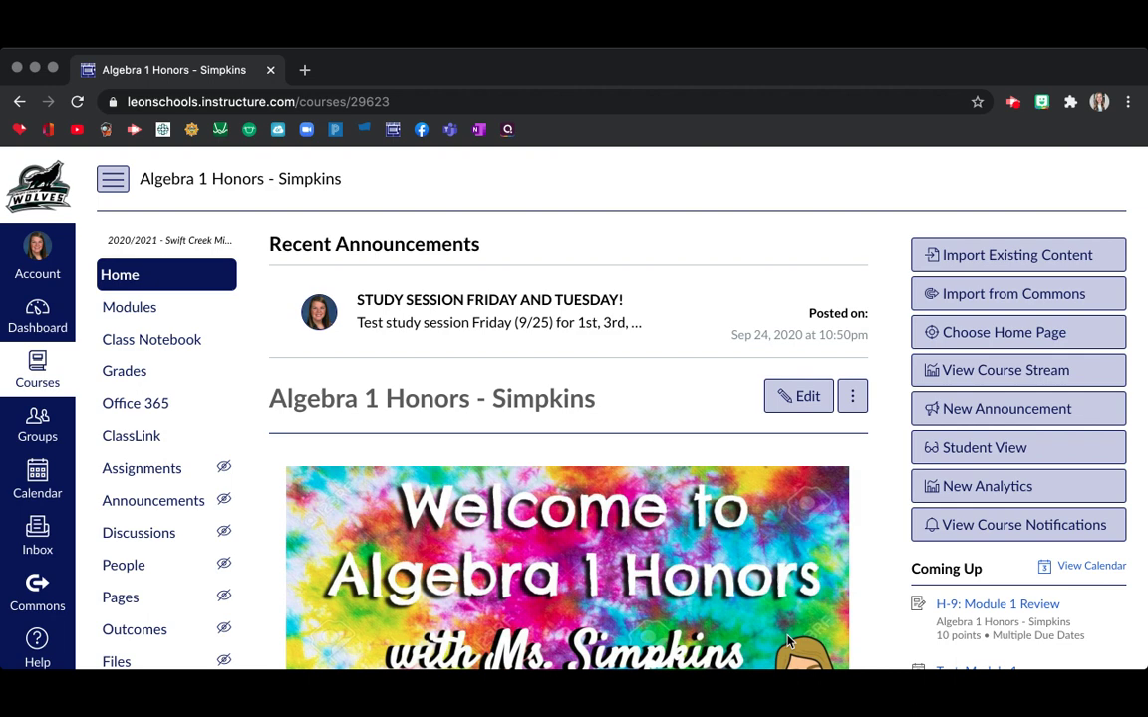
# Start a new assignment named Integer Operations
pyautogui.click(160, 478)
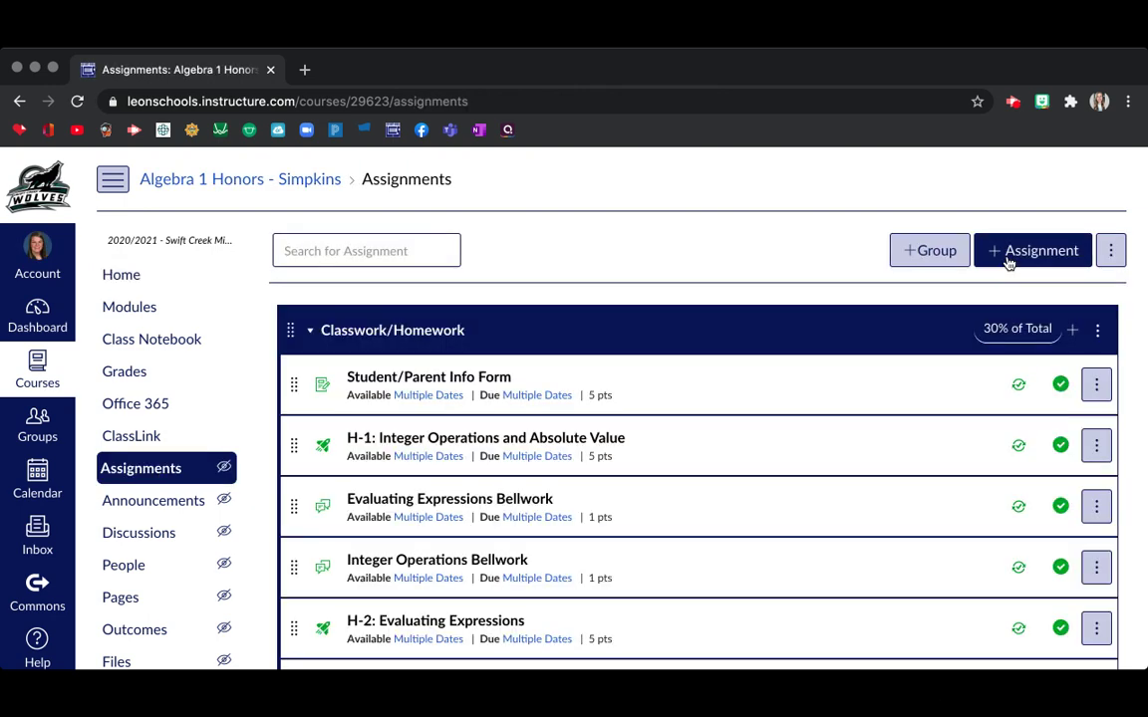
pyautogui.click(1033, 251)
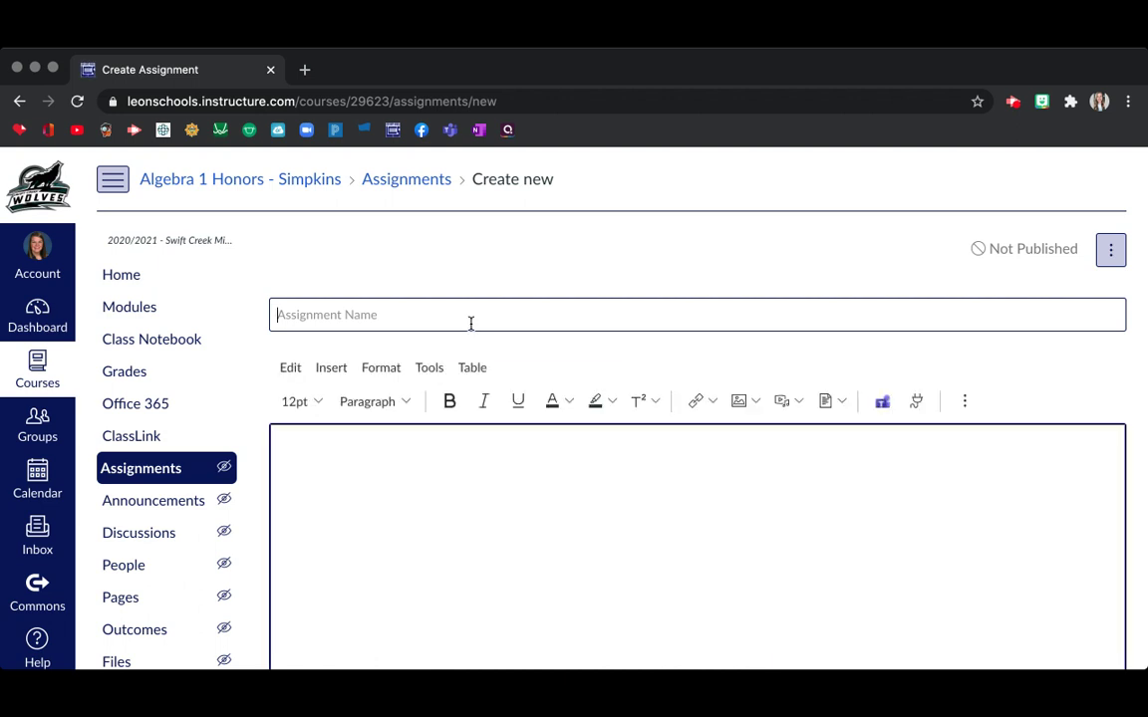
pyautogui.write('Integer Operations')
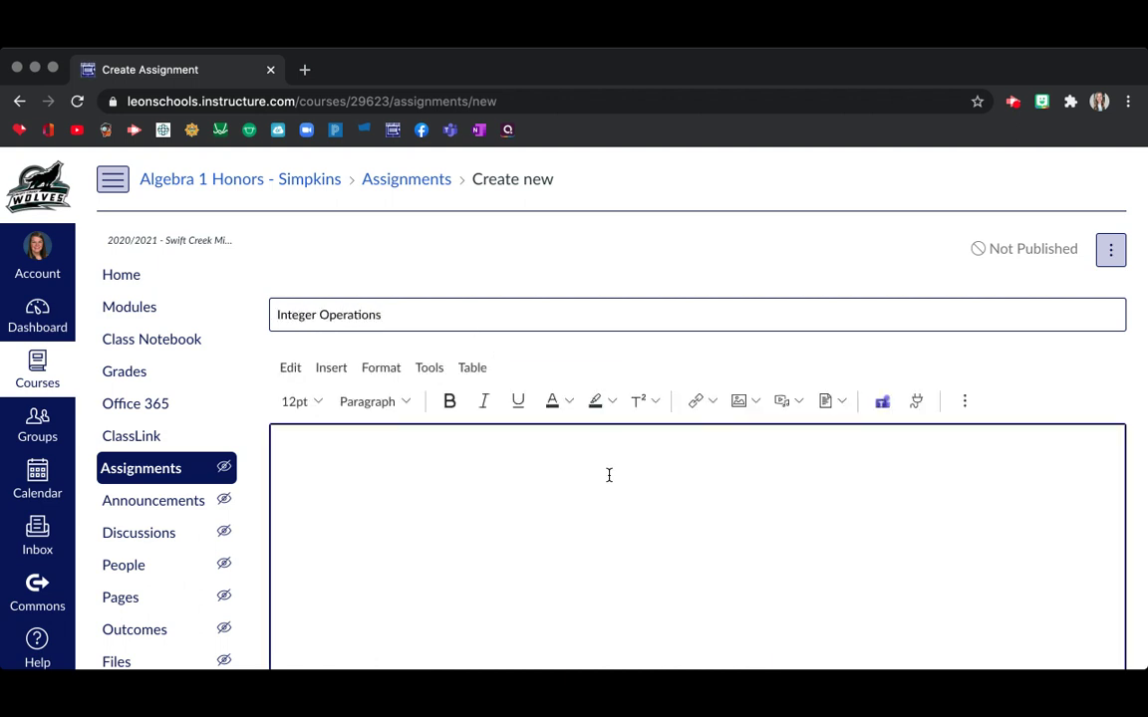
# Upload the PDF worksheet into the assignment description
pyautogui.click(717, 471)
pyautogui.click(842, 406)
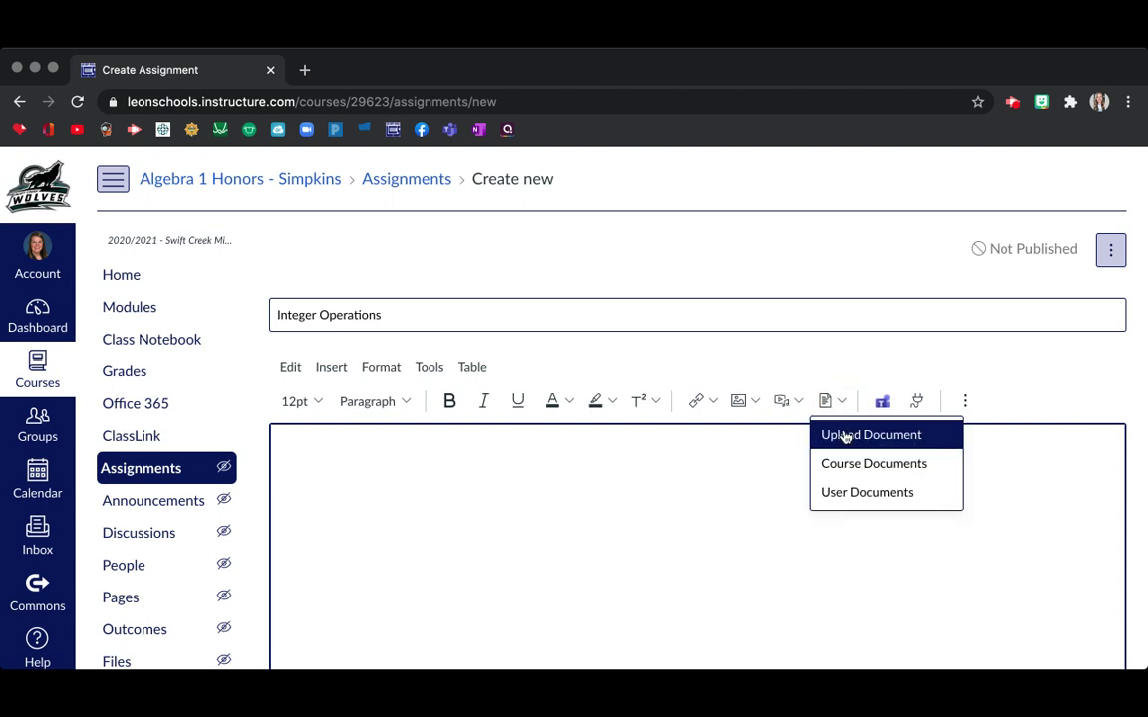
pyautogui.click(845, 438)
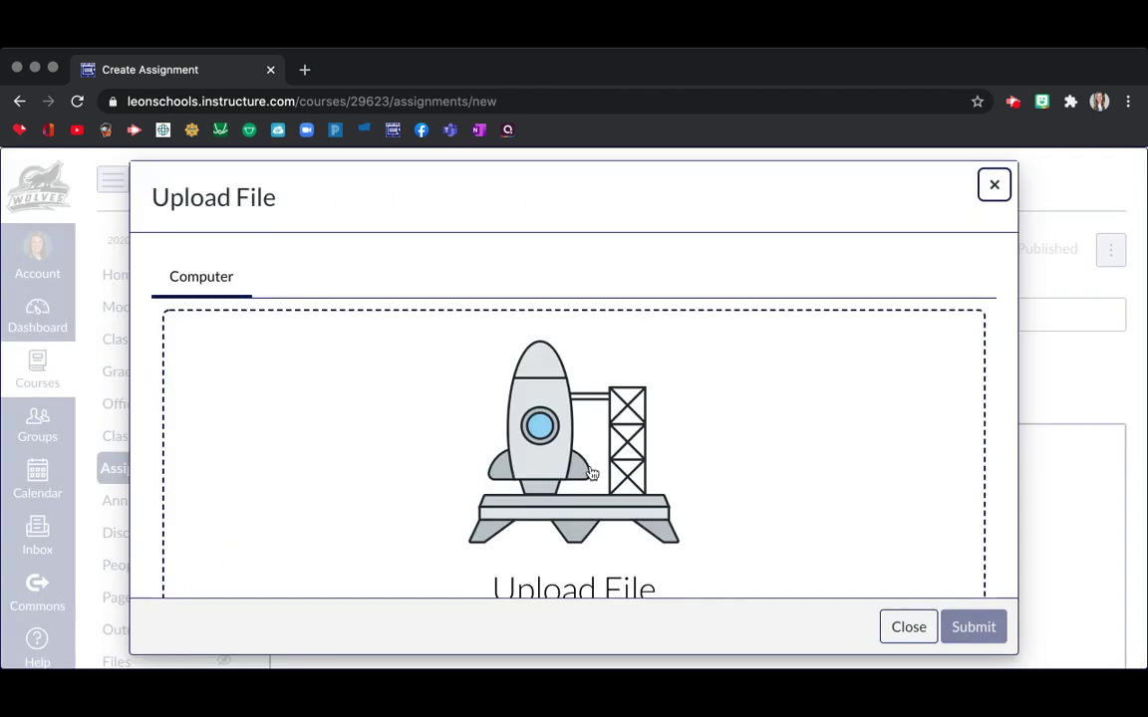
pyautogui.scroll(-2, 577, 472)
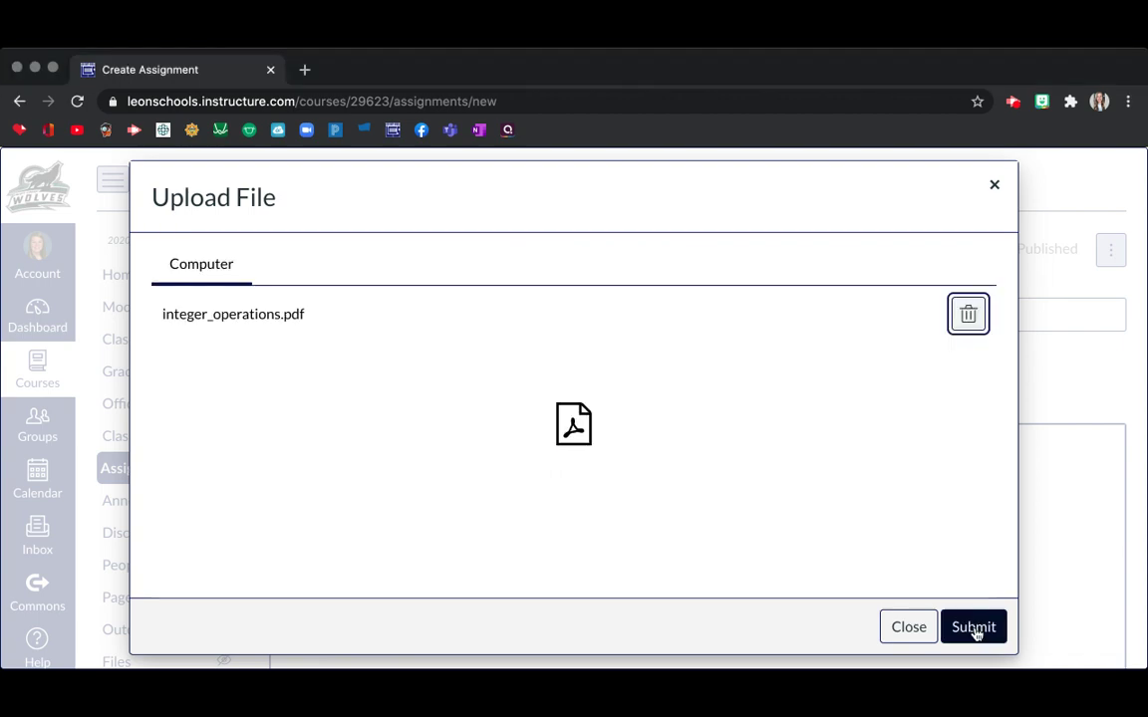
pyautogui.click(974, 628)
# Keep Online with File Uploads, set the due date to September 29, and save and publish
pyautogui.scroll(-2, 921, 537)
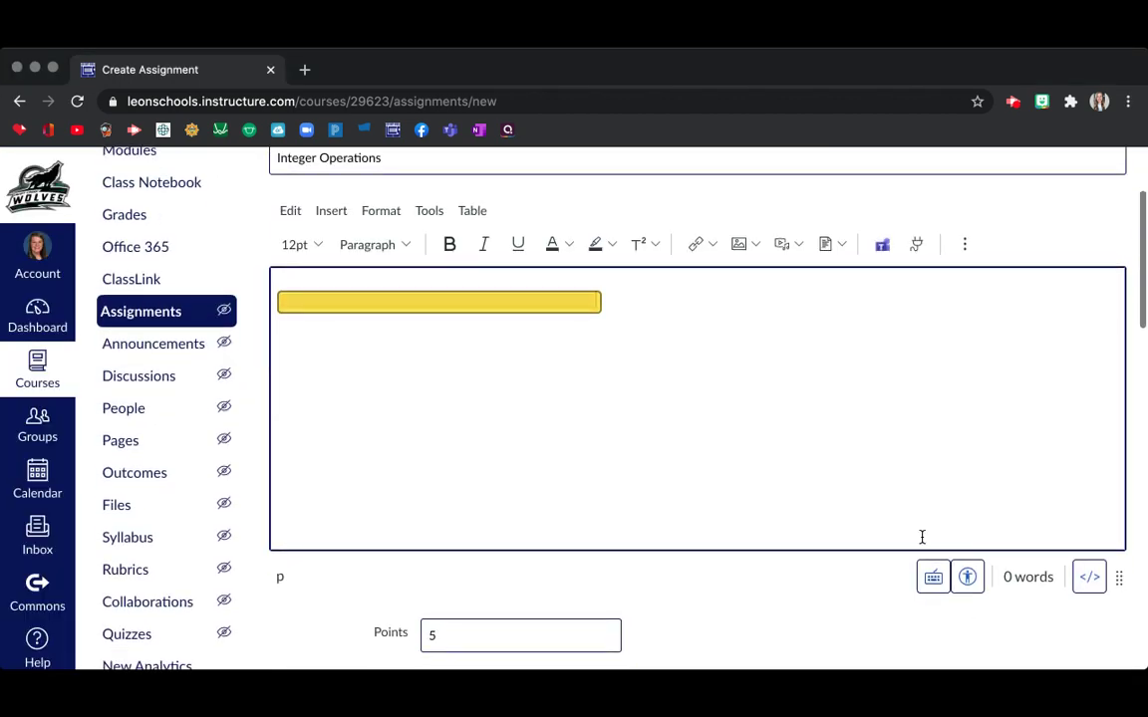
pyautogui.scroll(-4, 912, 509)
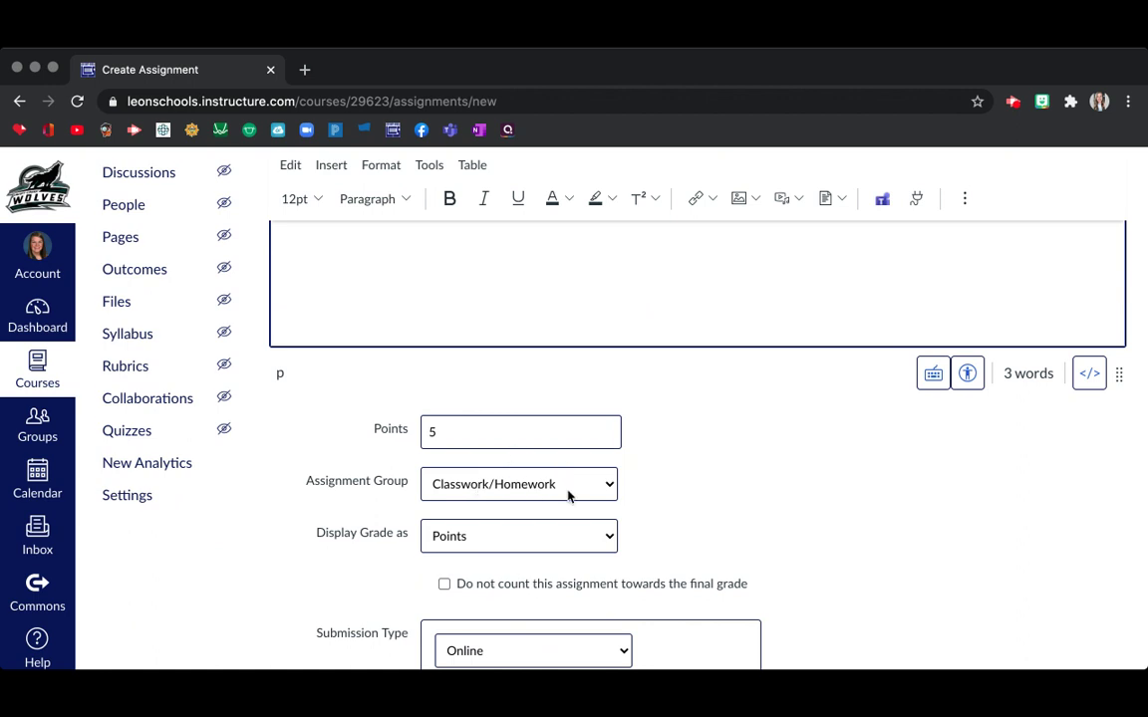
pyautogui.scroll(-5, 568, 496)
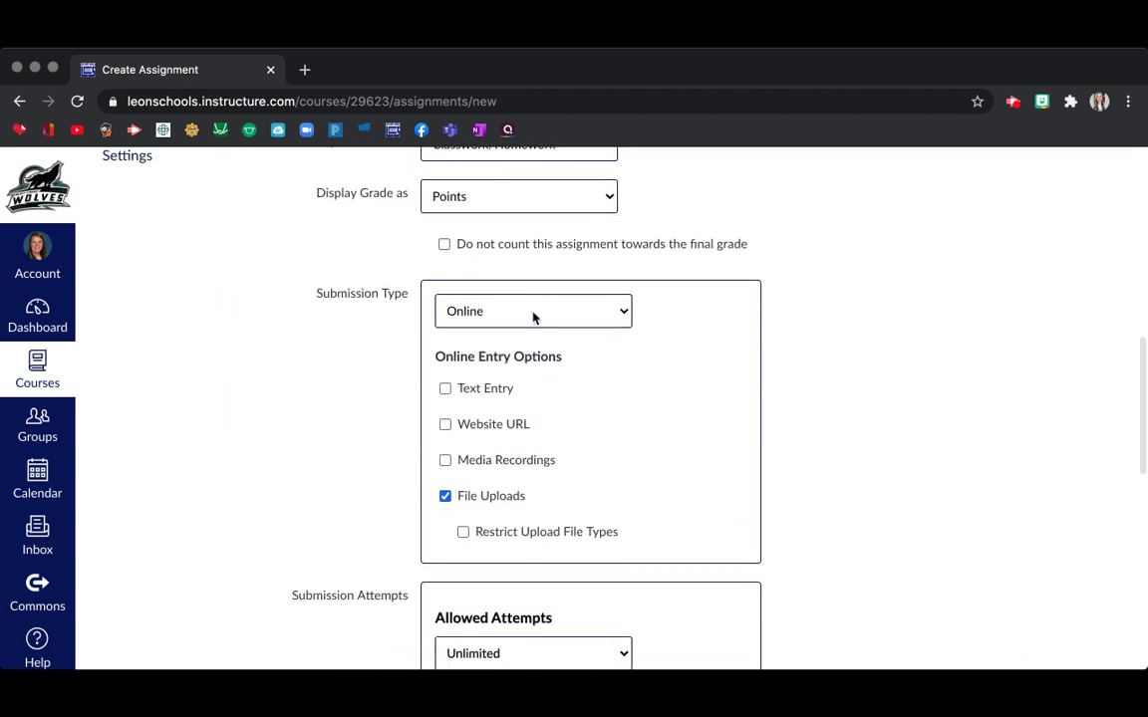
pyautogui.click(533, 317)
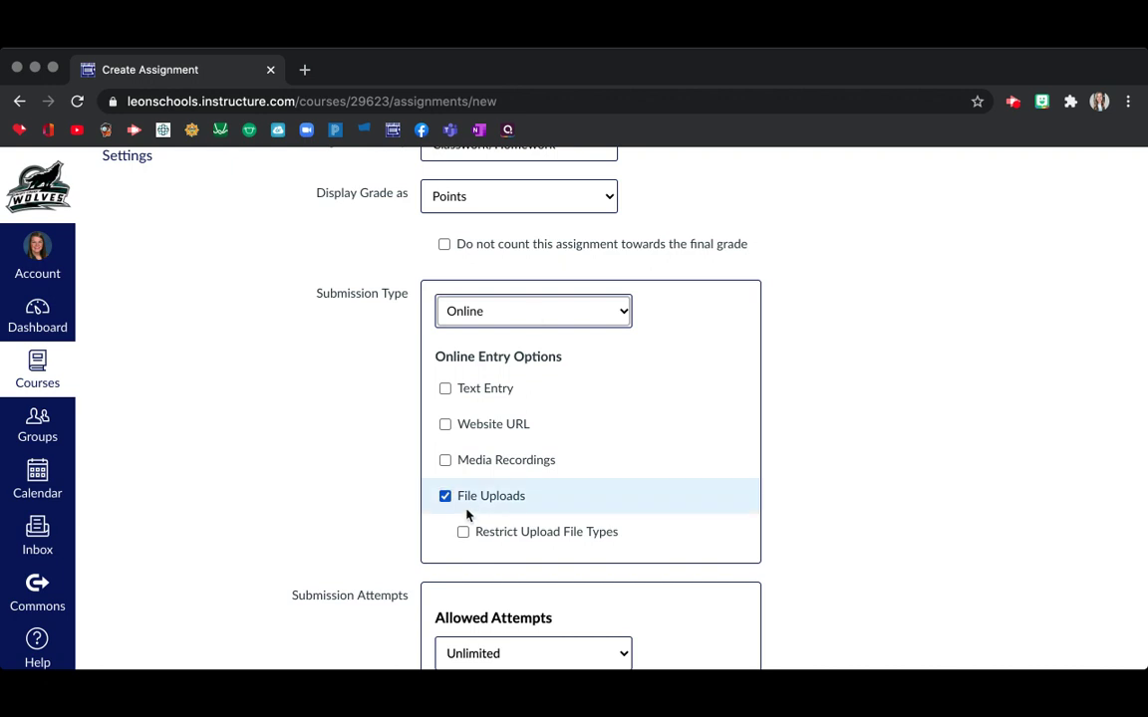
pyautogui.scroll(-7, 651, 525)
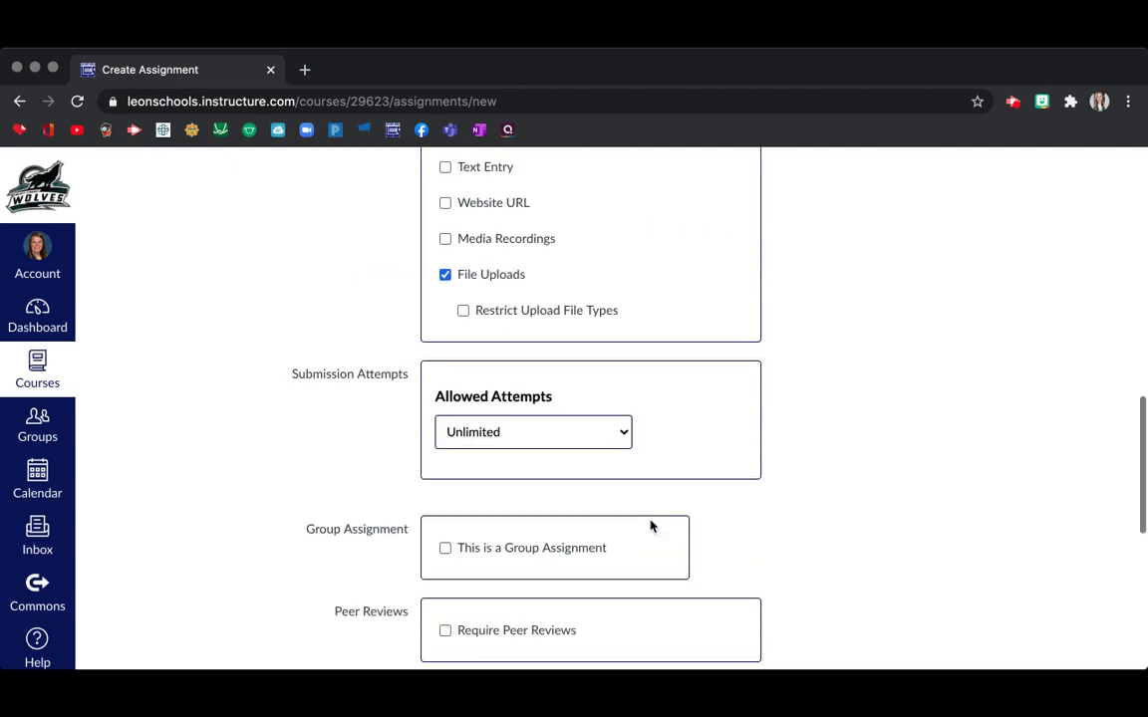
pyautogui.scroll(-3, 651, 525)
pyautogui.click(727, 418)
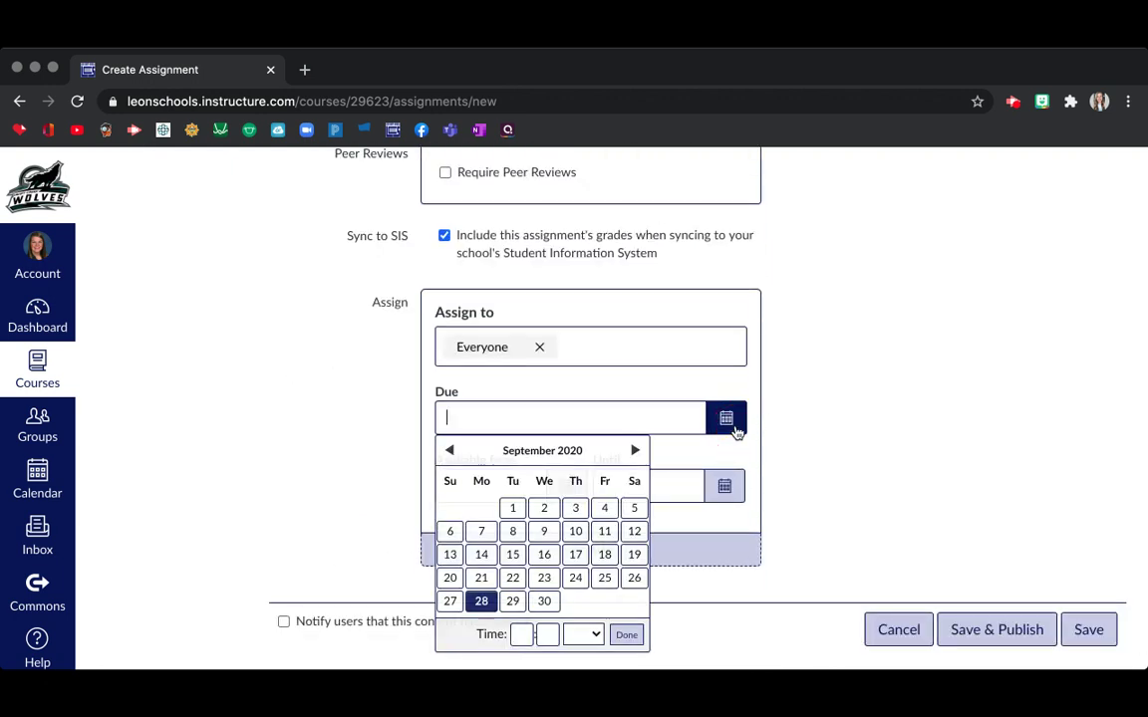
pyautogui.click(512, 601)
pyautogui.click(988, 631)
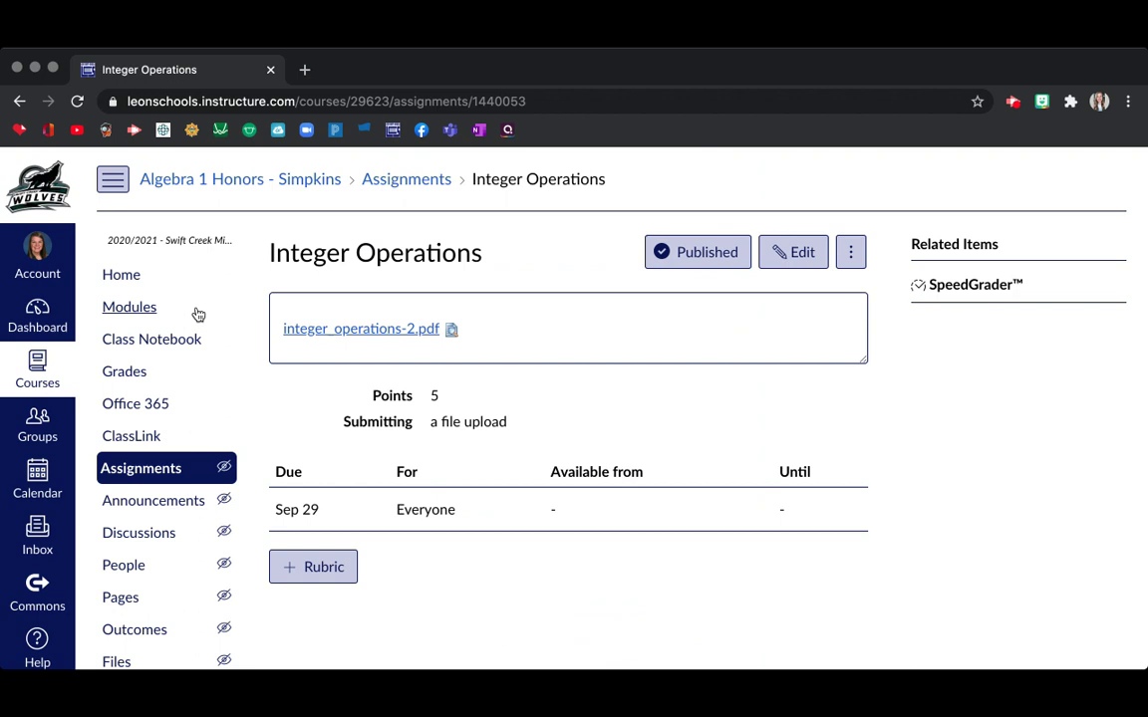
# Add Integer Operations as an item in Module 2 - Exponents and Radicals and publish the item
pyautogui.click(198, 315)
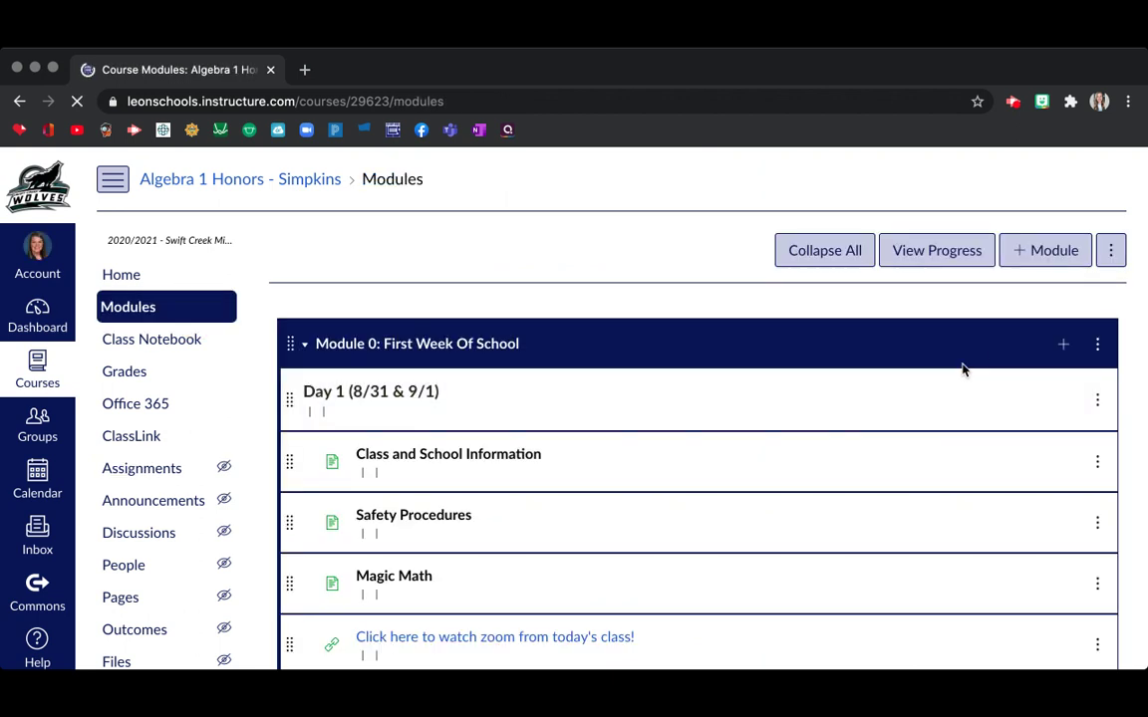
pyautogui.scroll(-3, 1043, 435)
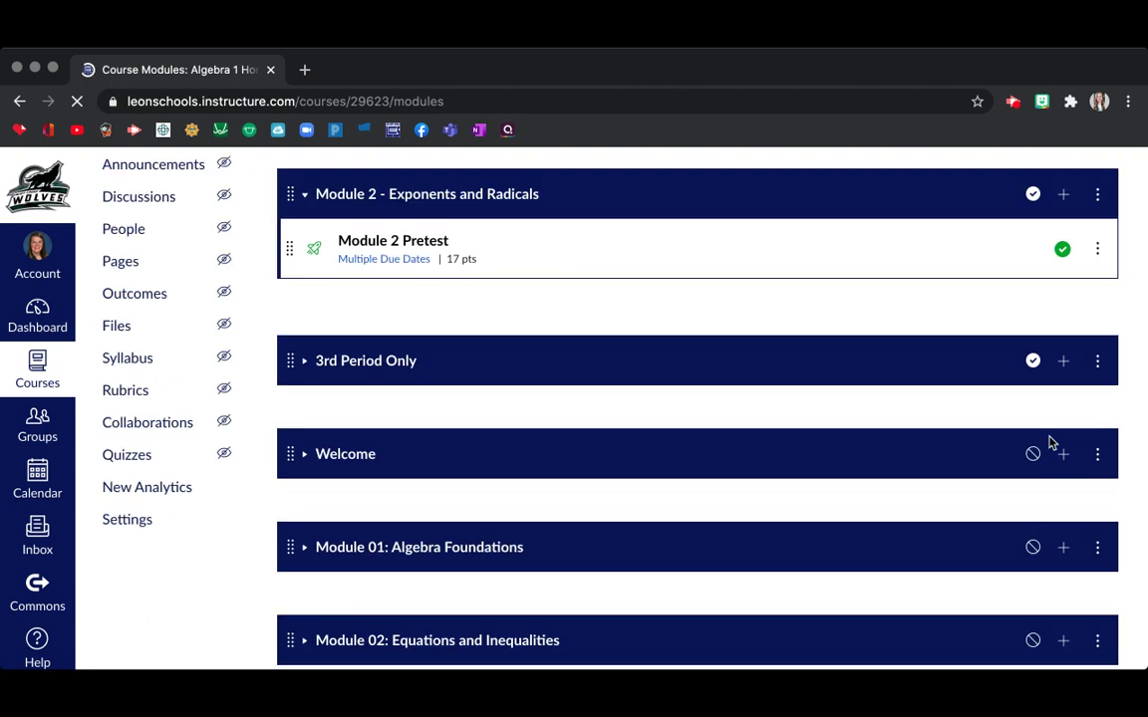
pyautogui.click(1063, 194)
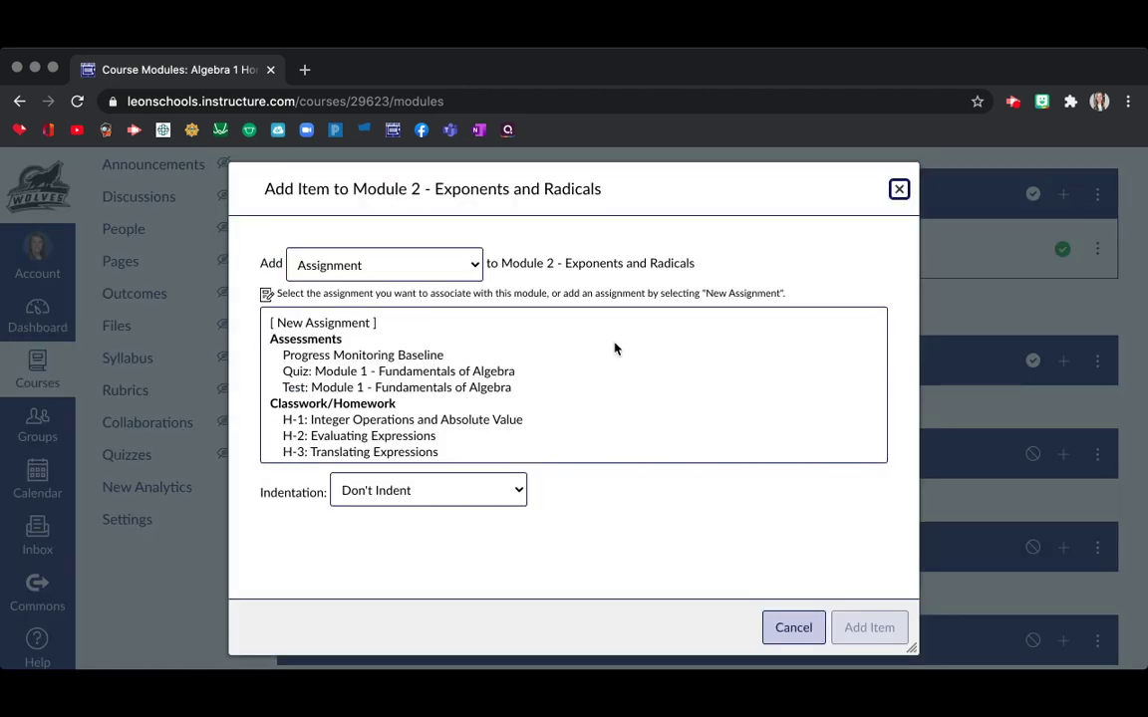
pyautogui.scroll(-5, 615, 349)
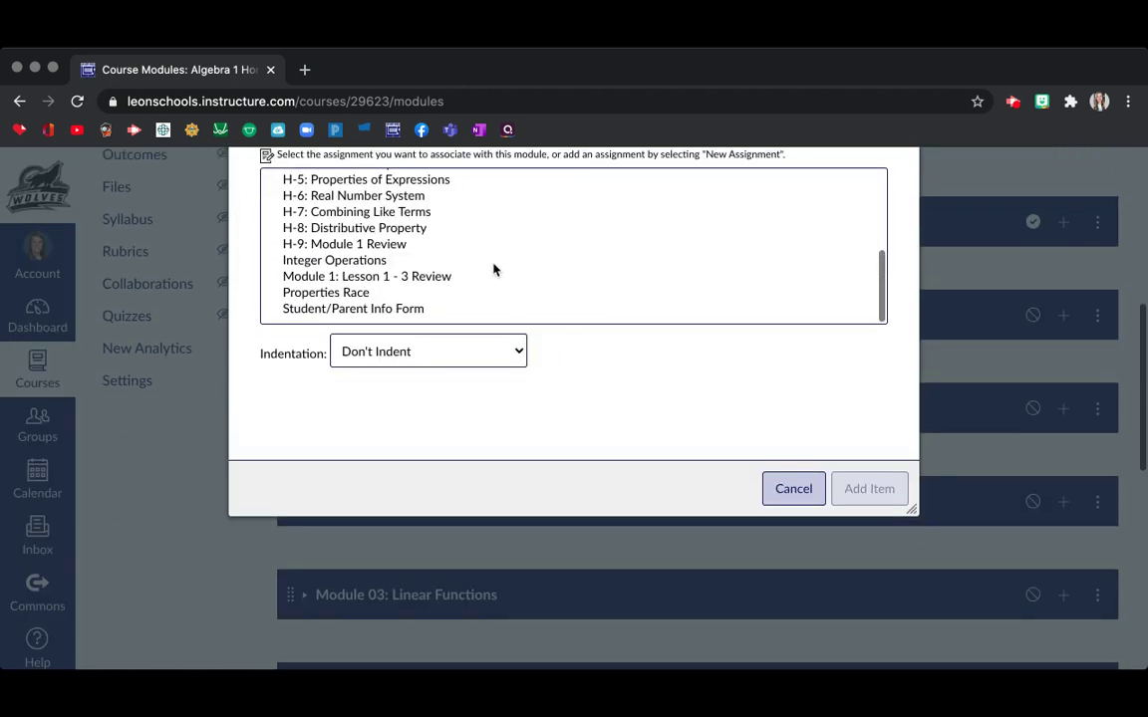
pyautogui.click(476, 259)
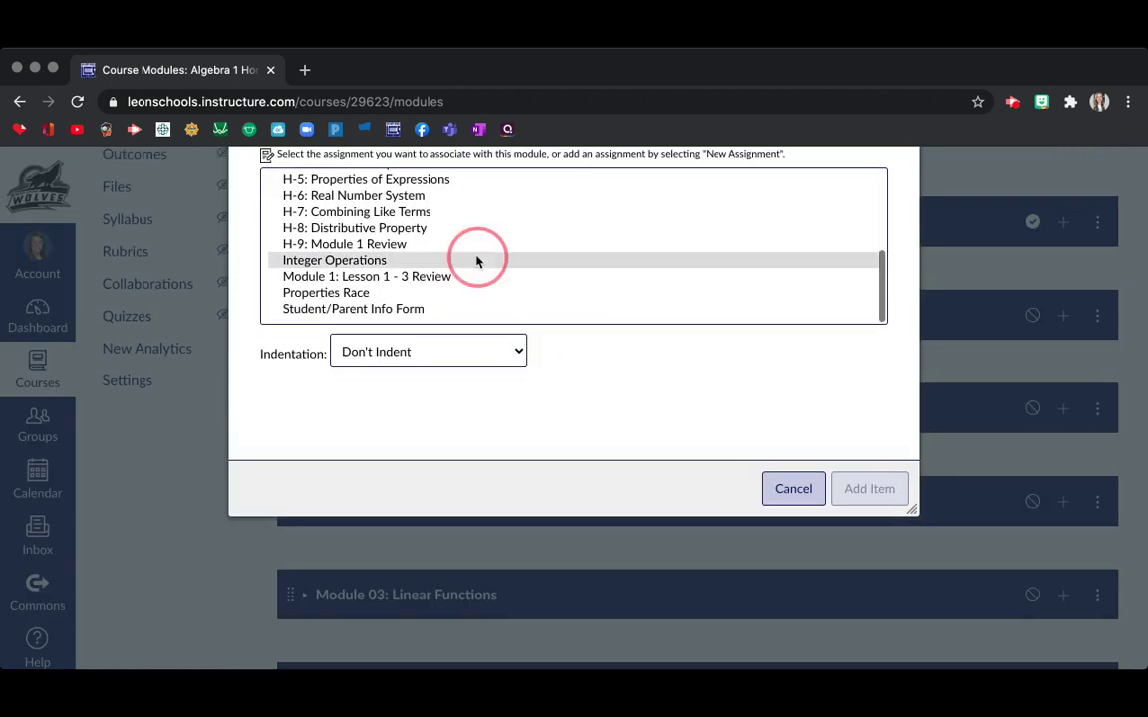
pyautogui.scroll(1, 592, 315)
pyautogui.scroll(-1, 592, 315)
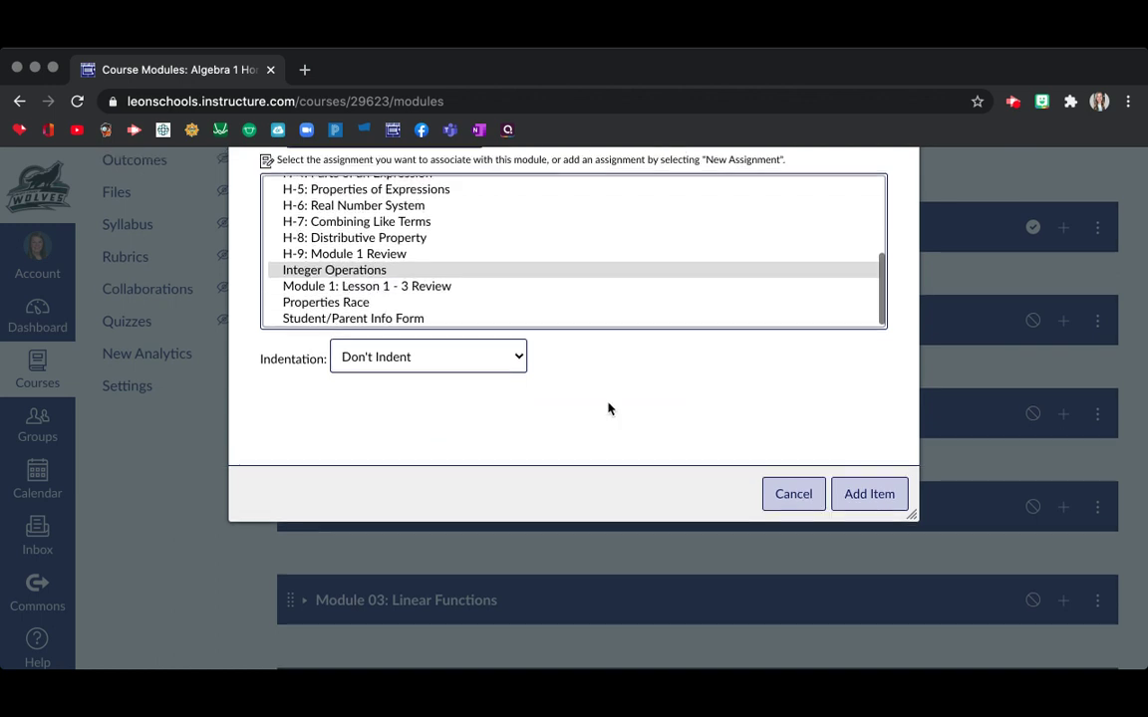
pyautogui.scroll(2, 610, 407)
pyautogui.click(857, 588)
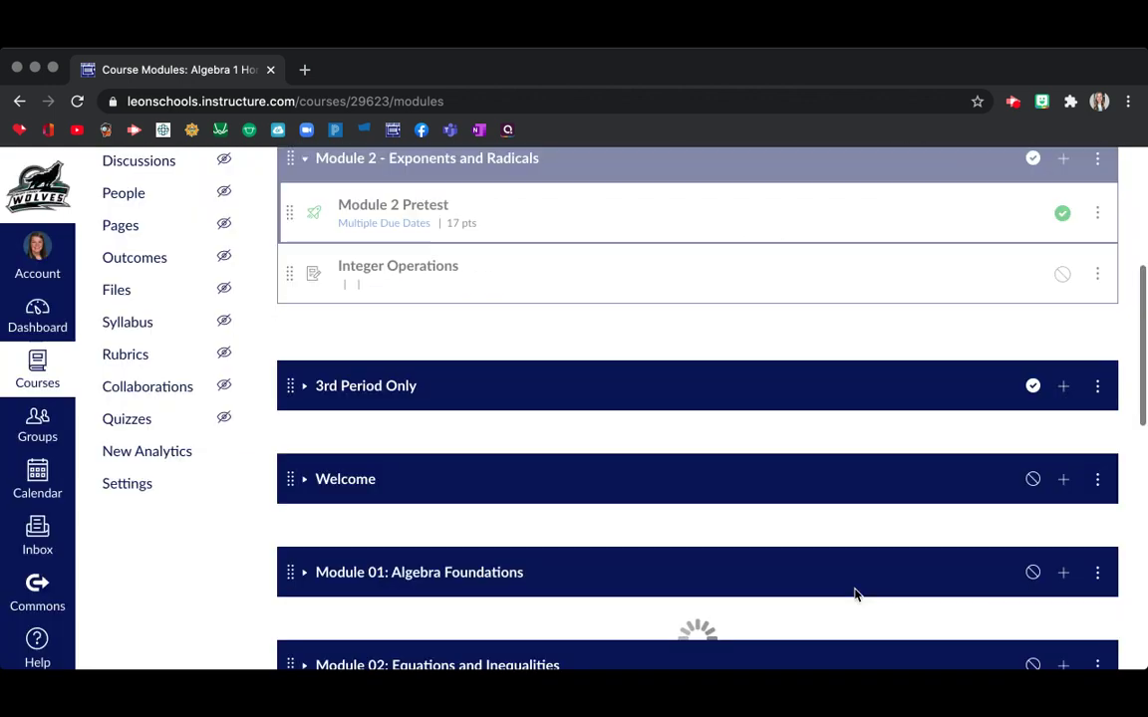
pyautogui.click(1063, 276)
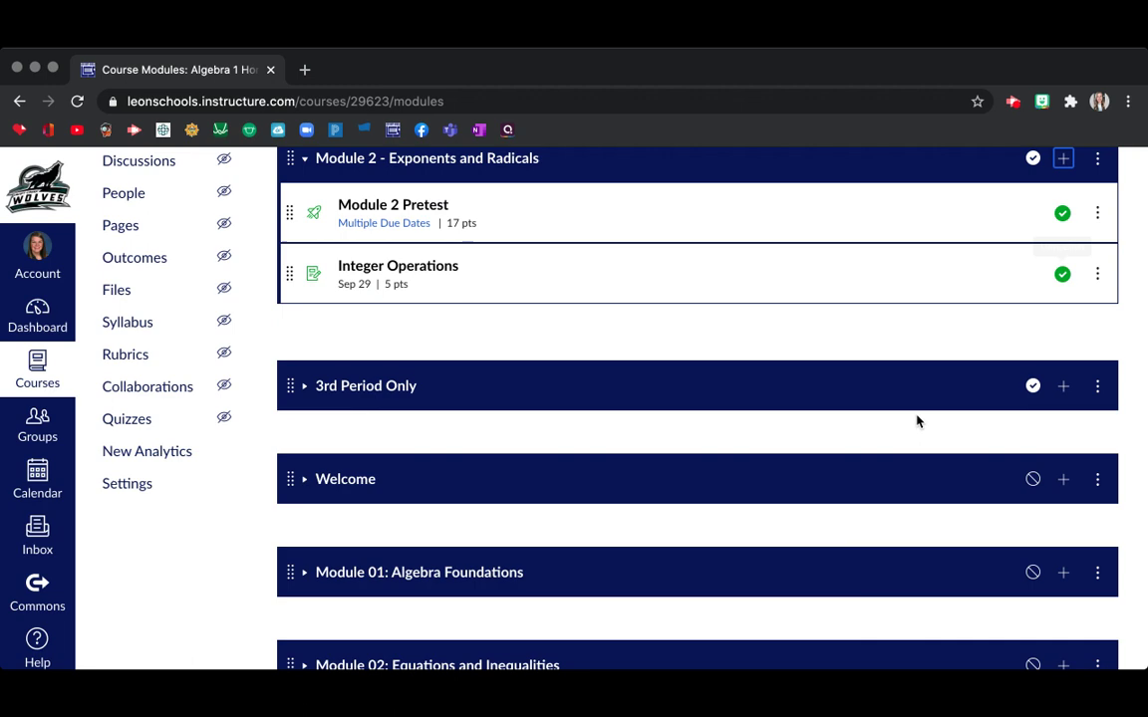
pyautogui.scroll(4, 474, 264)
# Switch to Student View and open Integer Operations from Module 2 in Modules
pyautogui.click(189, 265)
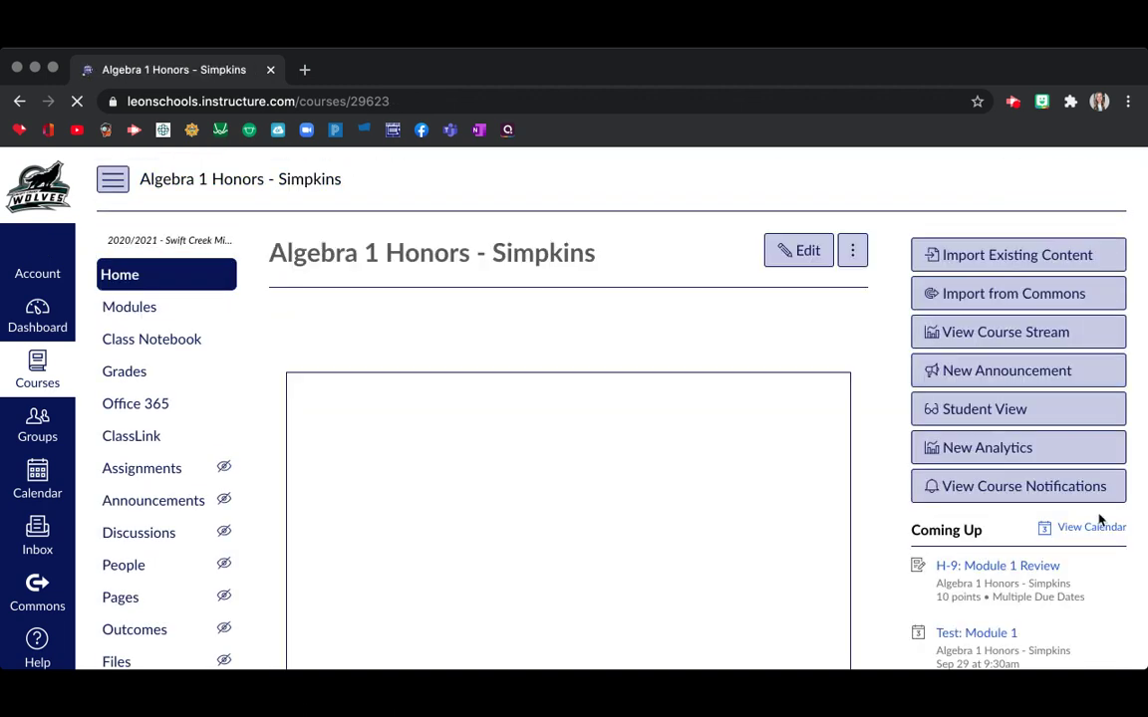
pyautogui.click(1012, 447)
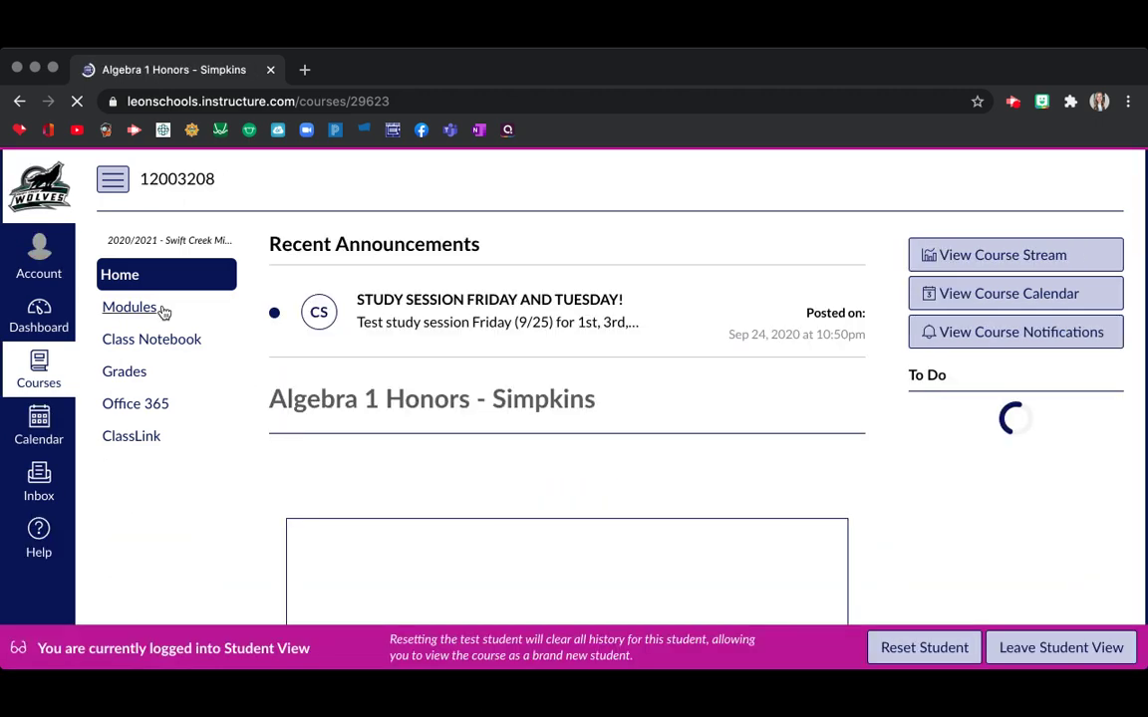
pyautogui.click(162, 311)
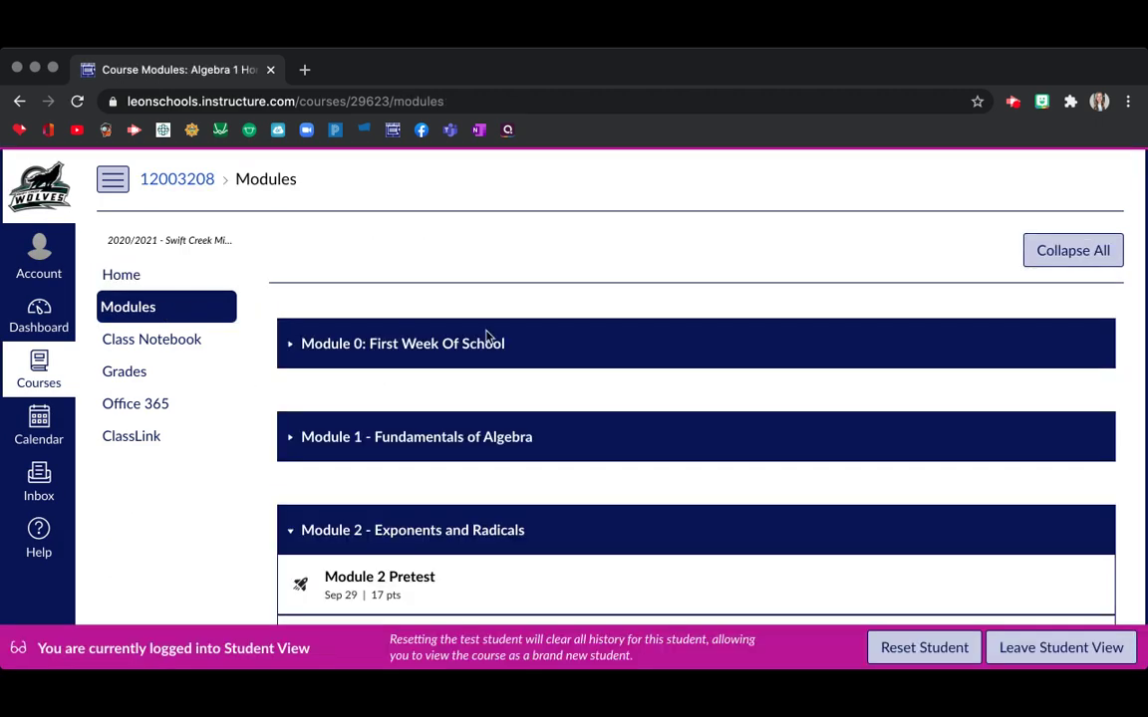
pyautogui.scroll(-4, 518, 369)
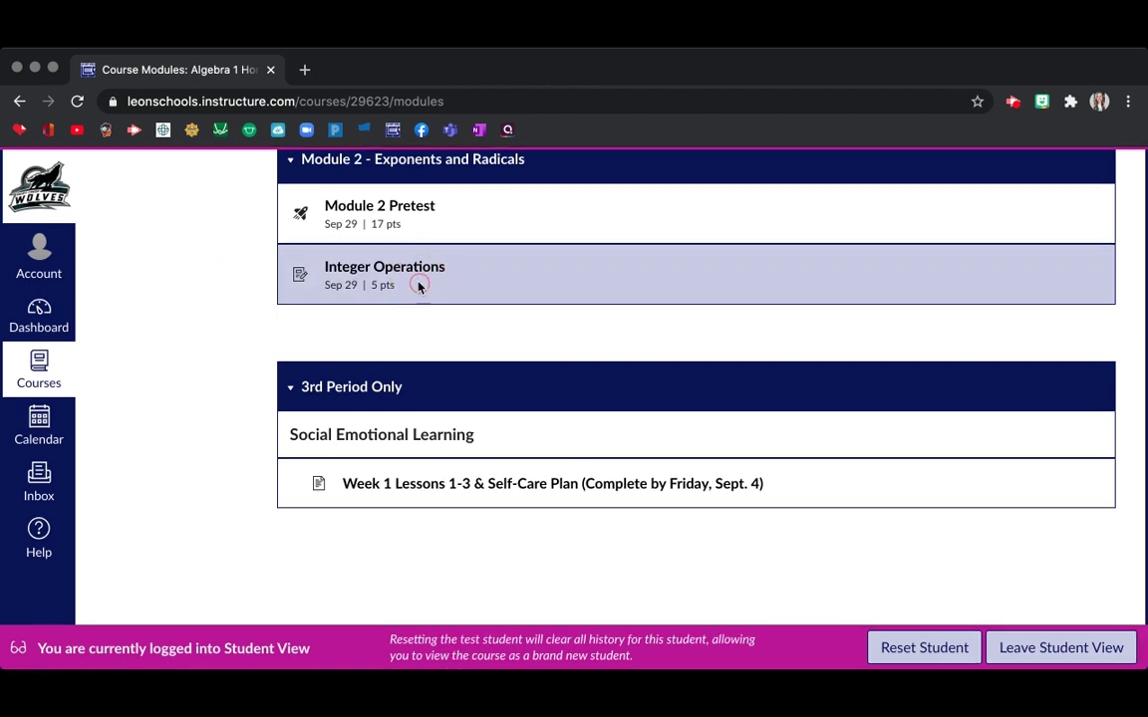
pyautogui.click(416, 267)
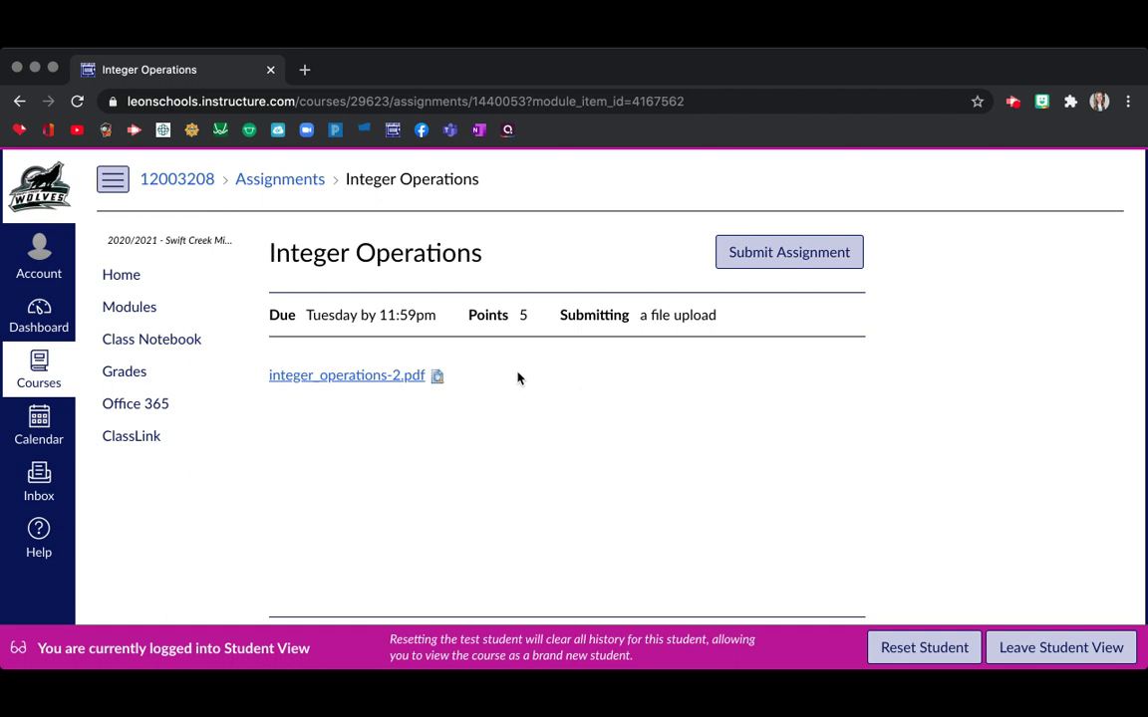
# Download integer_operations-2.pdf, attach it to the file-upload form, and submit the assignment
pyautogui.click(380, 376)
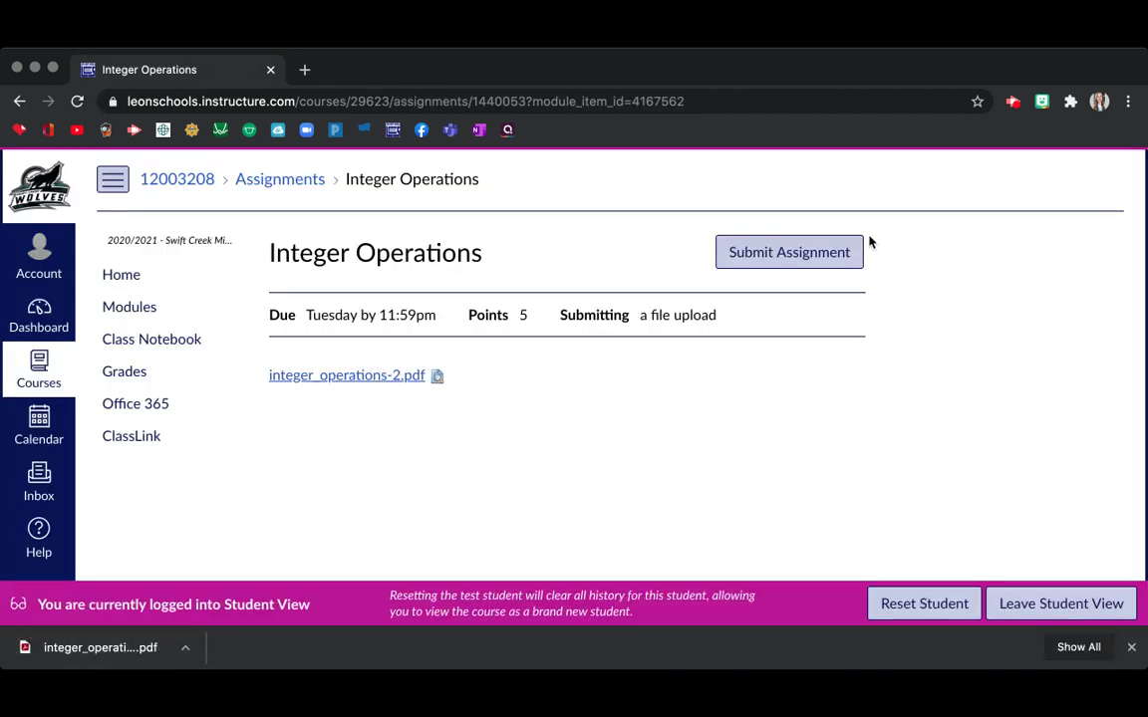
pyautogui.click(838, 251)
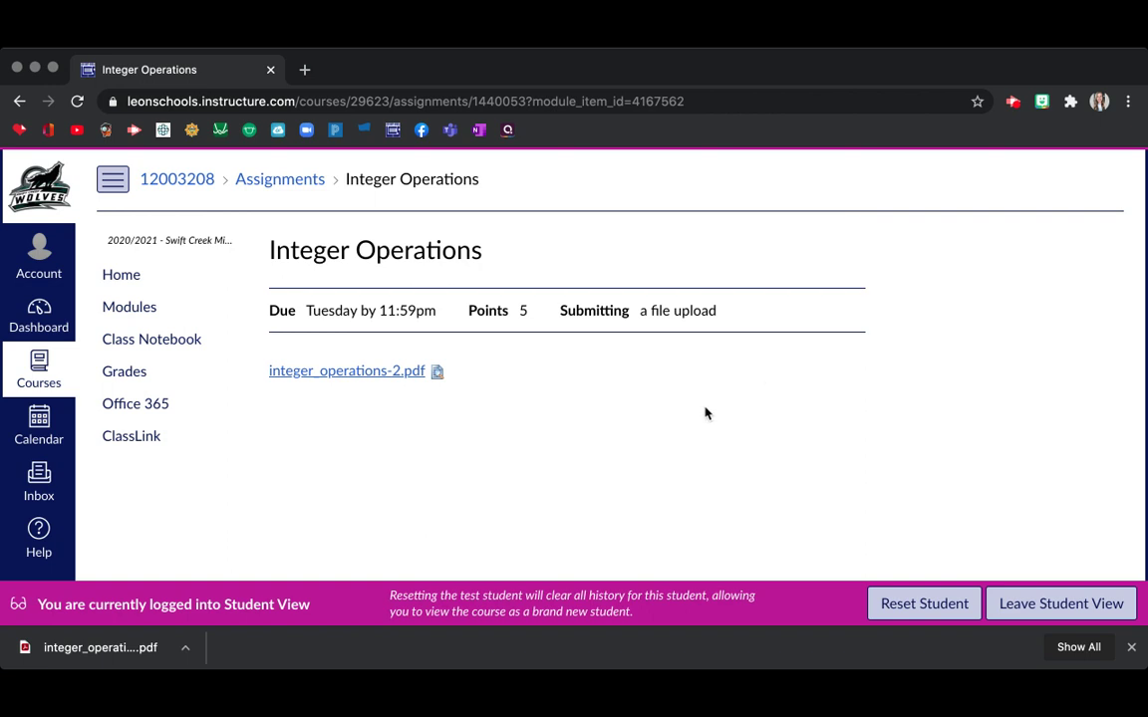
pyautogui.scroll(-5, 701, 412)
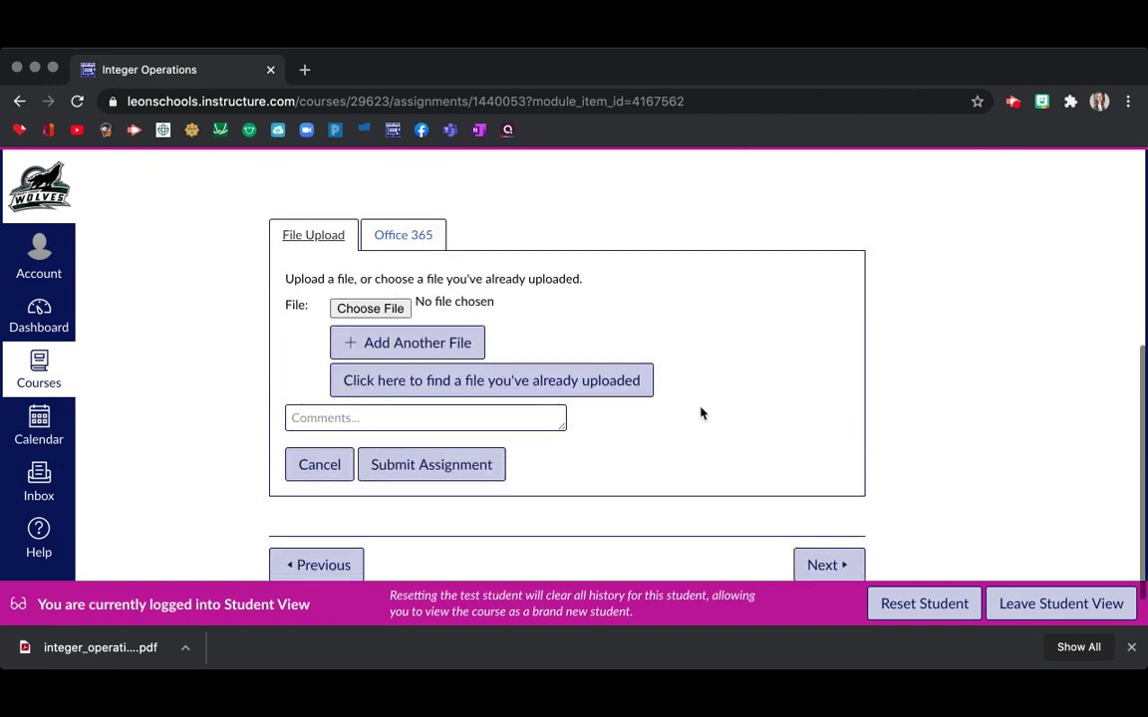
pyautogui.moveTo(147, 654); pyautogui.dragTo(435, 302)
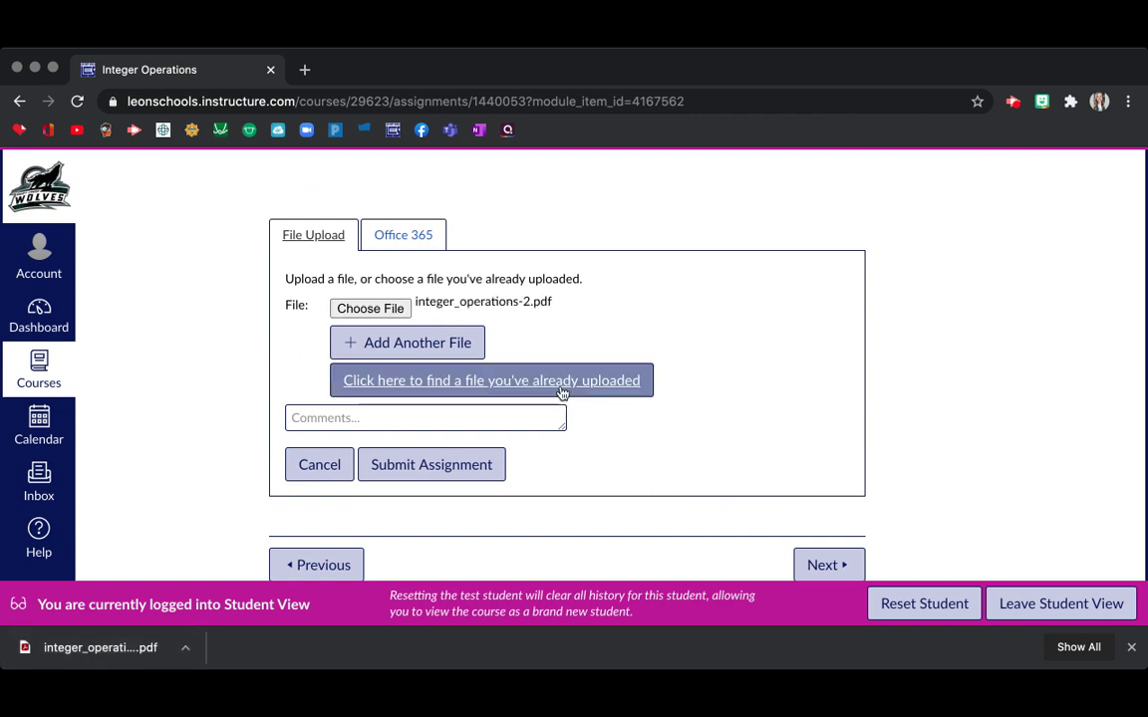
pyautogui.click(454, 476)
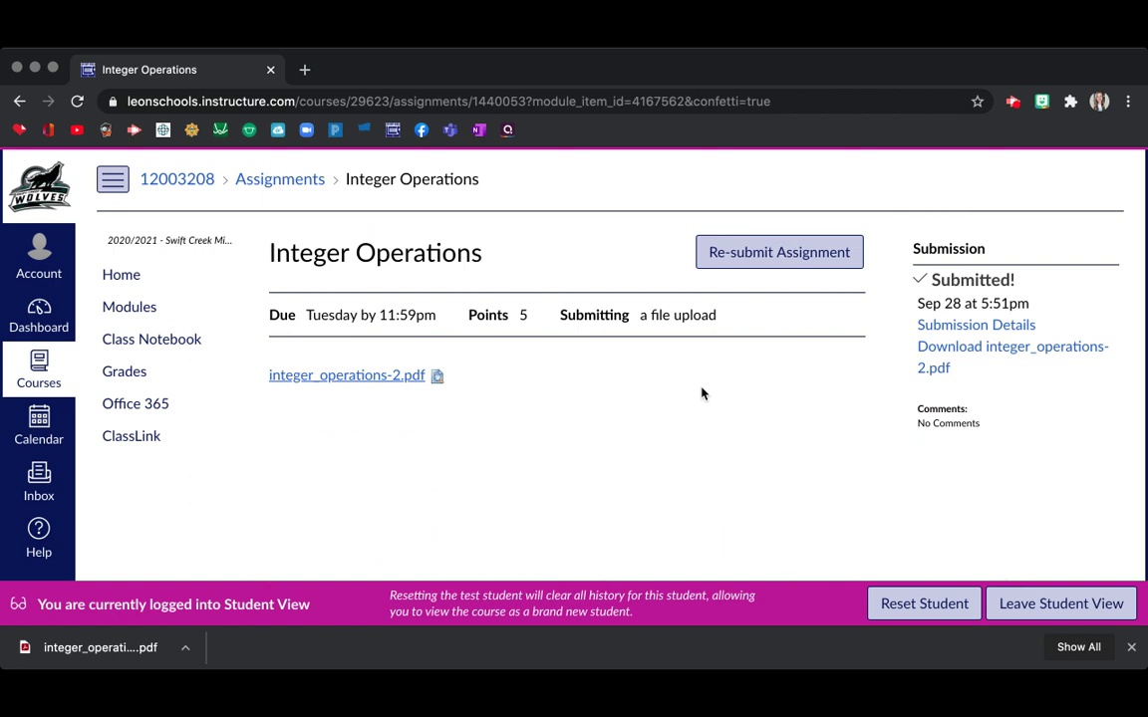
# Open the submission's feedback preview full screen, zoom in twice, and select the text tool
pyautogui.click(937, 327)
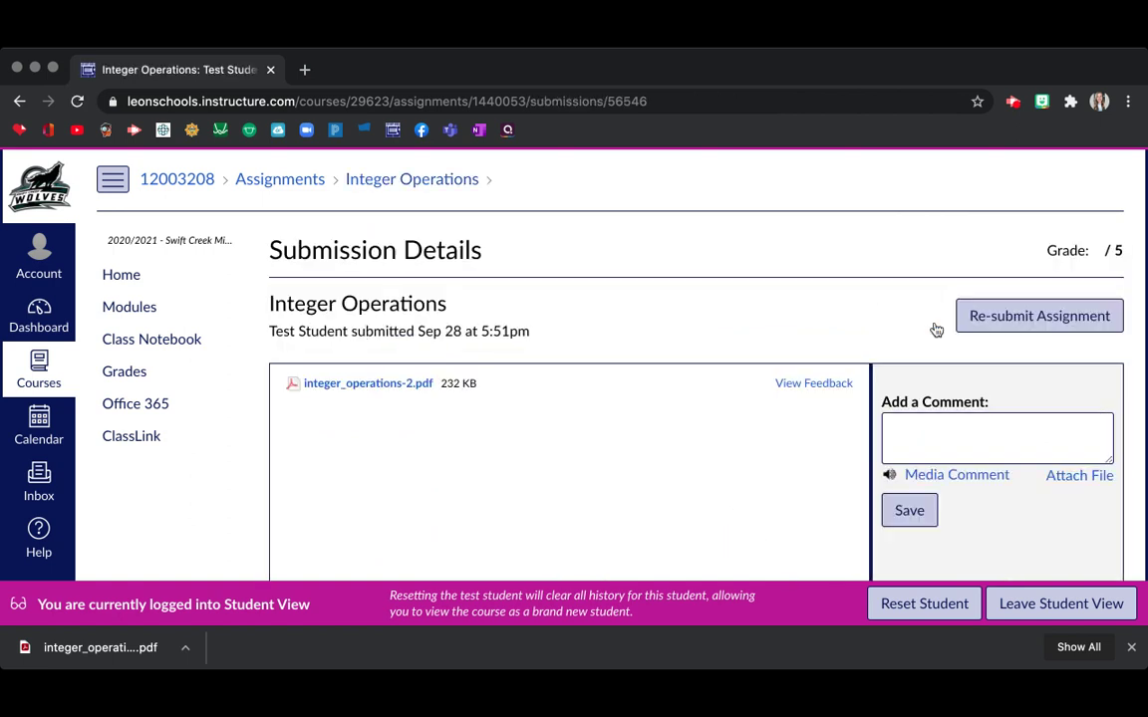
pyautogui.click(830, 385)
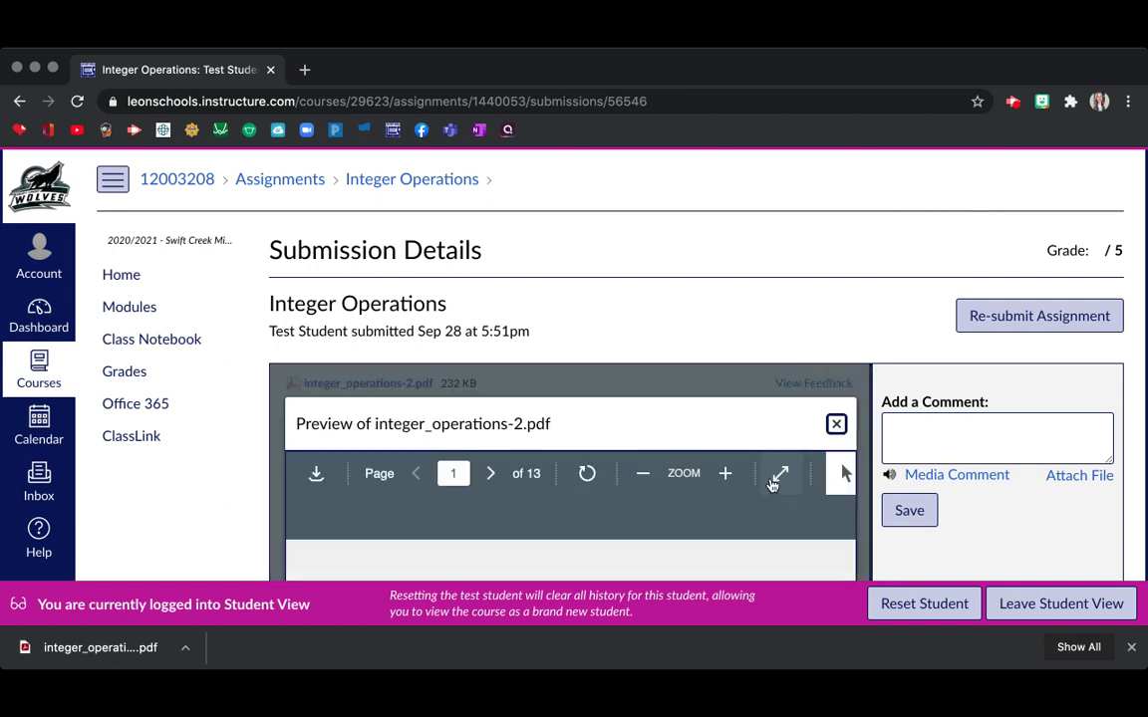
pyautogui.click(774, 481)
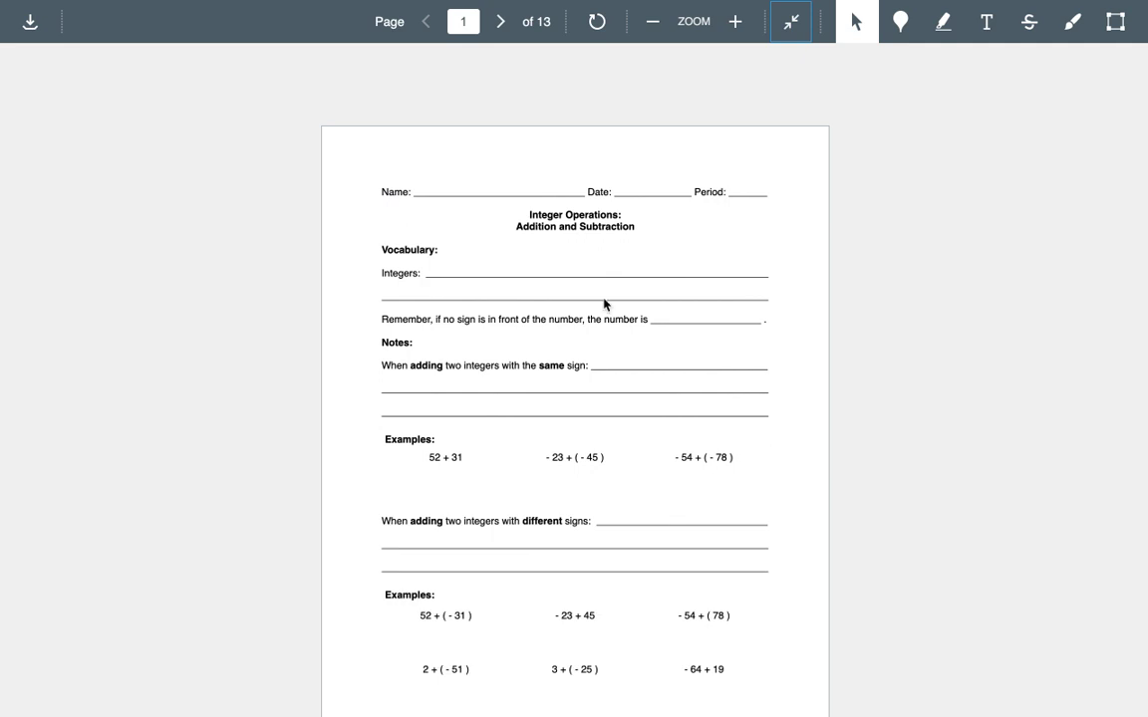
pyautogui.click(736, 22)
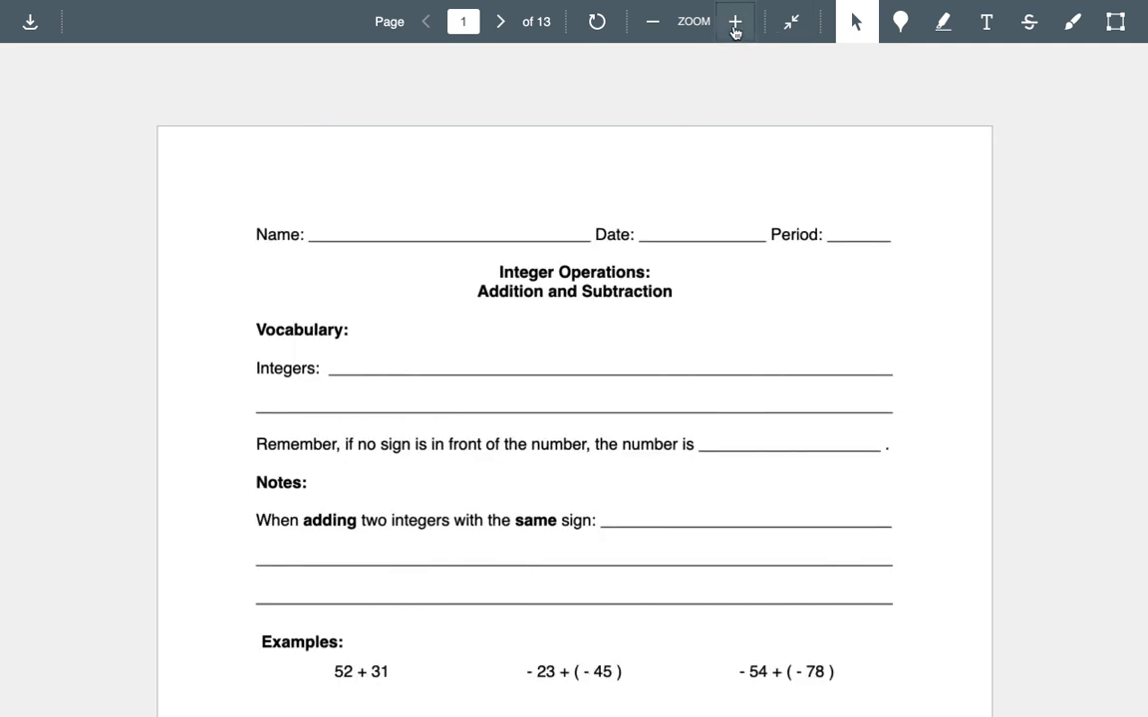
pyautogui.click(735, 22)
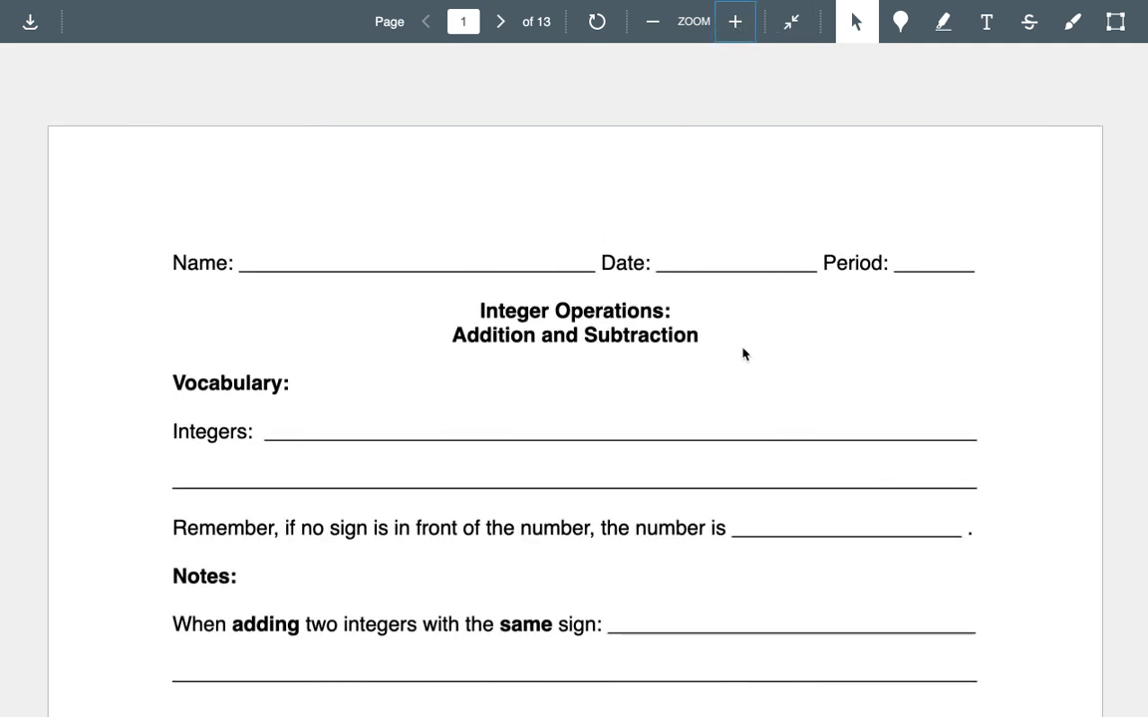
pyautogui.click(987, 22)
# Add 'Positive and negative whole numbers' beside Integers: and highlight the Name line in blue
pyautogui.click(257, 425)
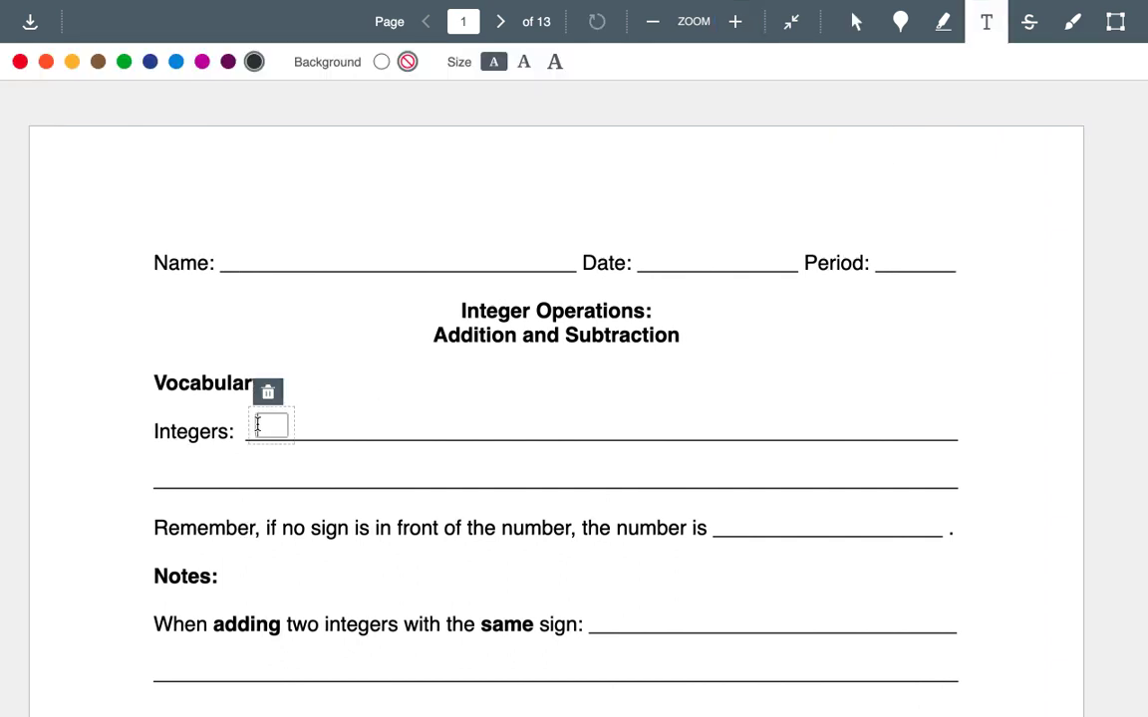
pyautogui.write('Positi')
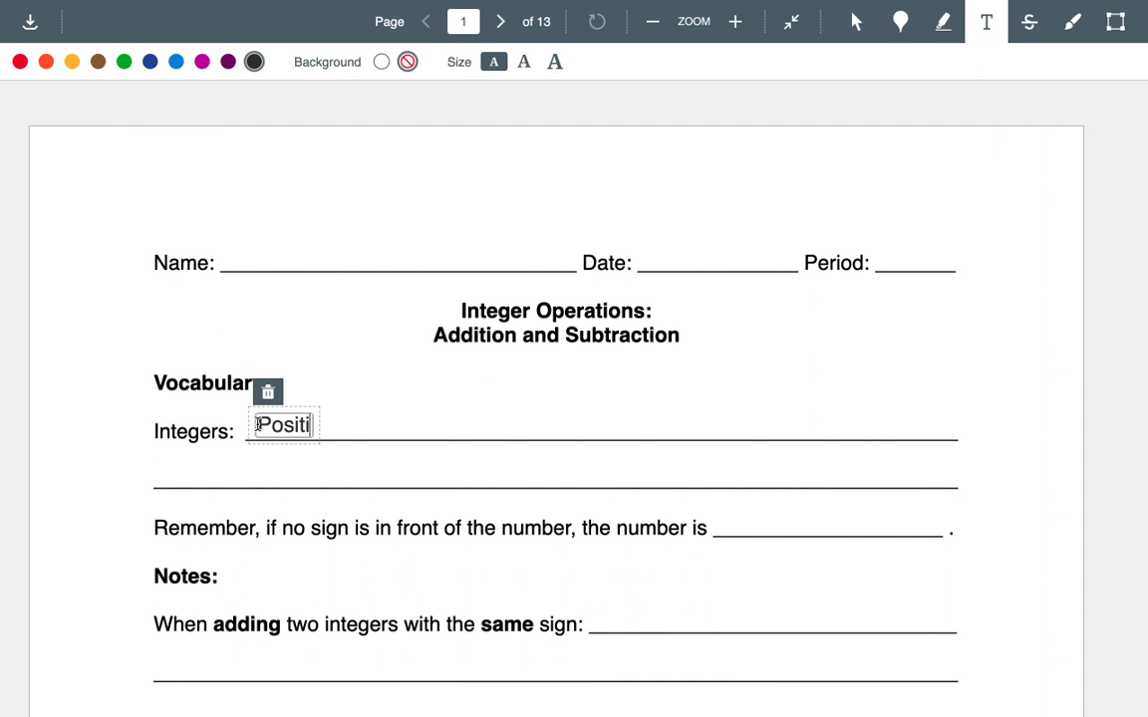
pyautogui.write('ve and negat')
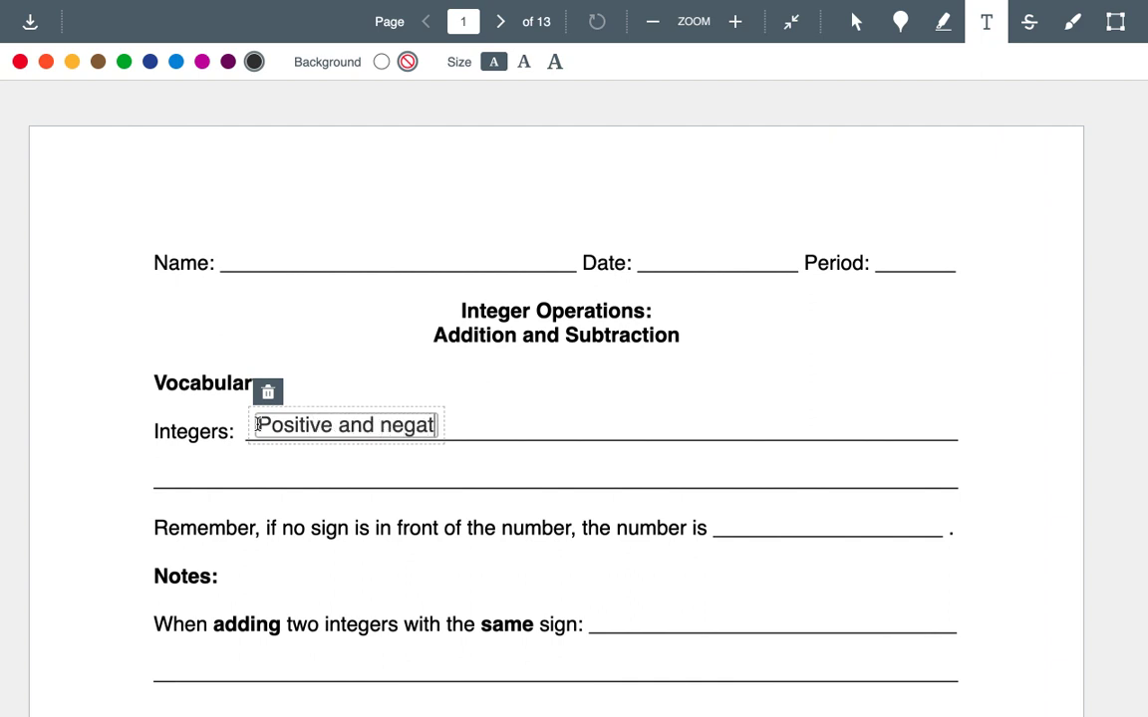
pyautogui.write('ive whole numbers')
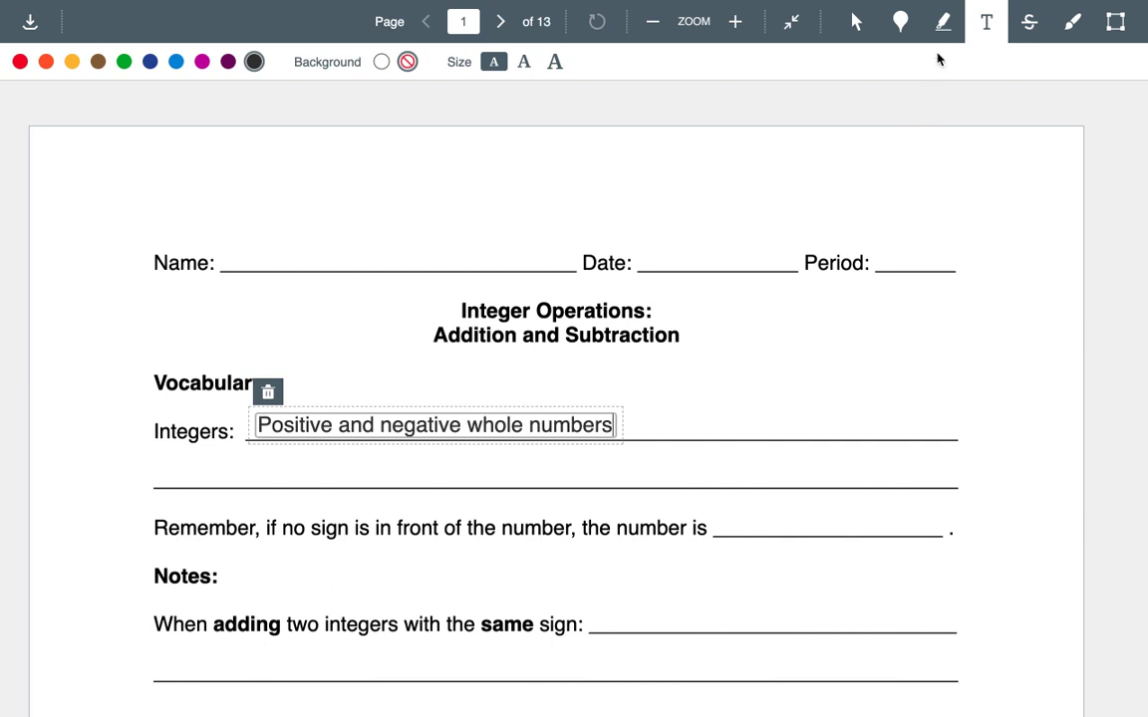
pyautogui.click(941, 21)
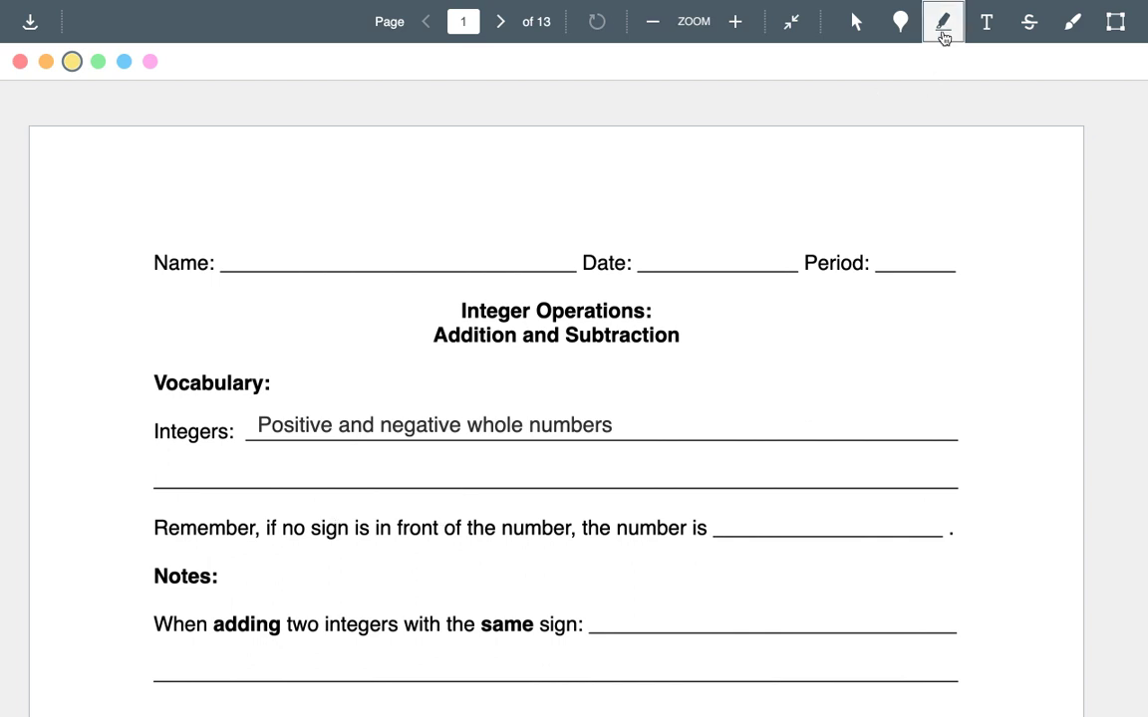
pyautogui.click(123, 62)
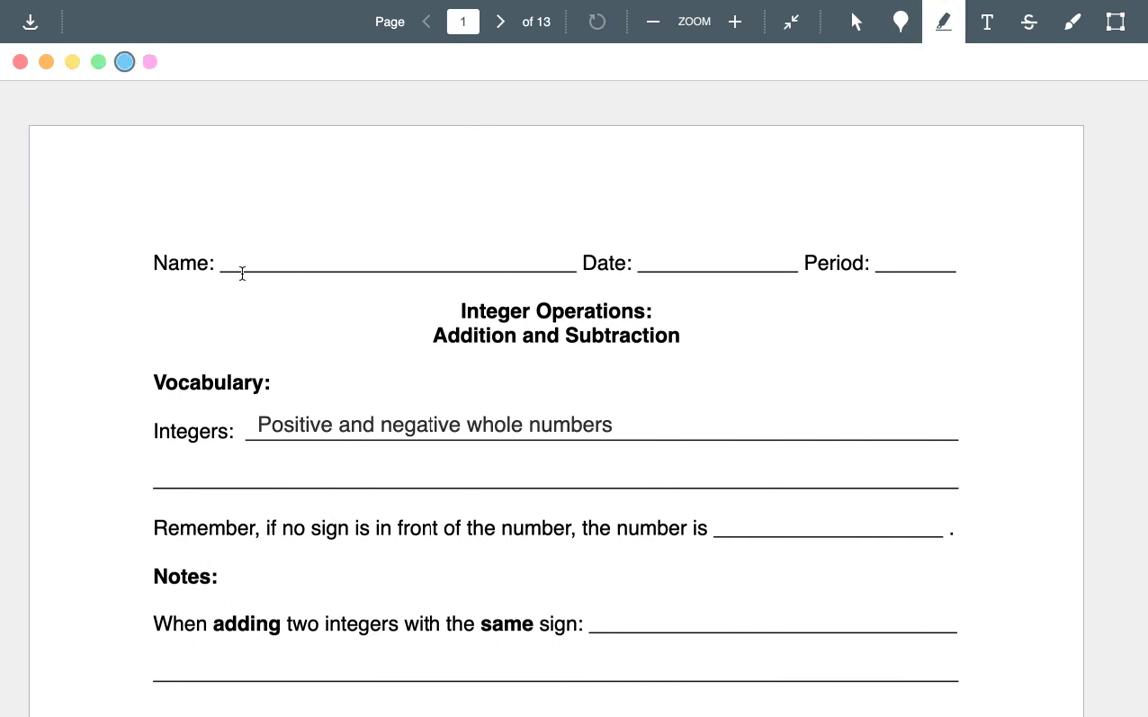
pyautogui.moveTo(151, 263); pyautogui.dragTo(955, 263)
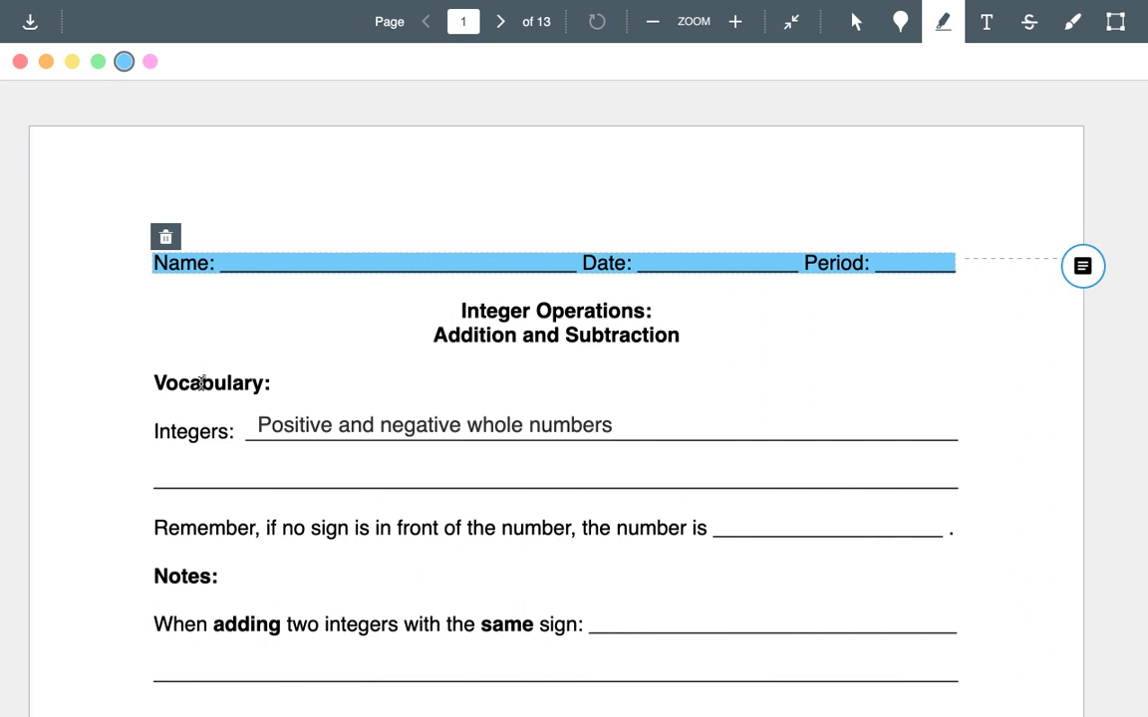
pyautogui.click(259, 385)
pyautogui.moveTo(197, 383); pyautogui.dragTo(232, 432)
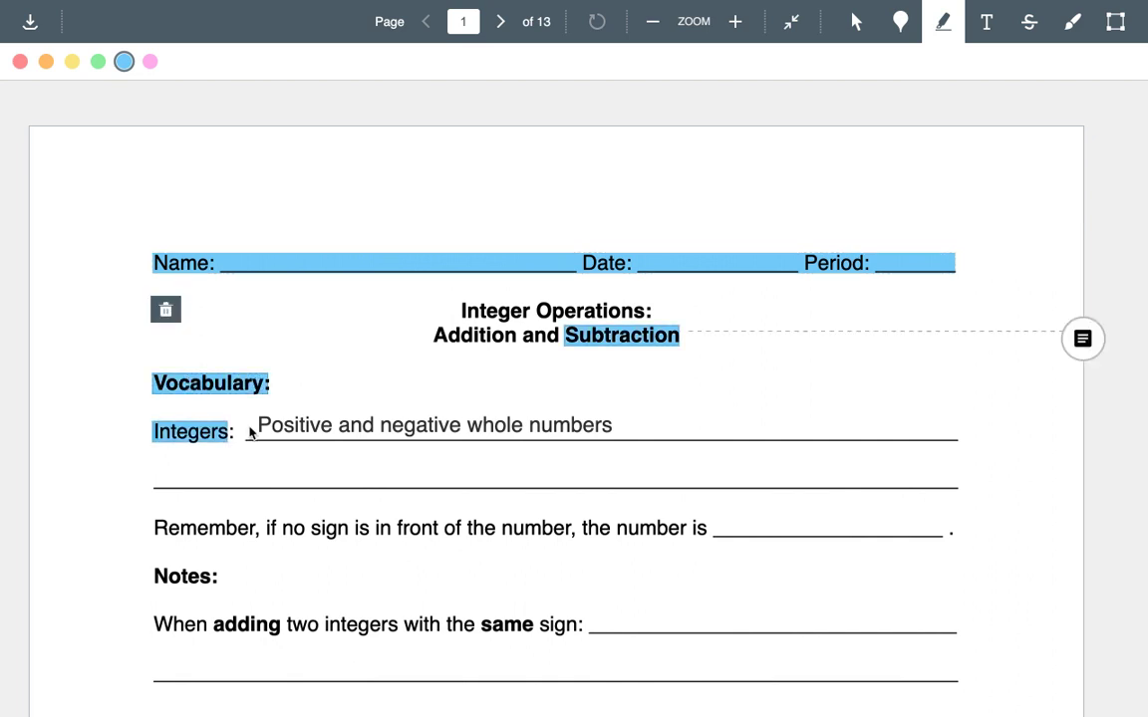
pyautogui.click(165, 310)
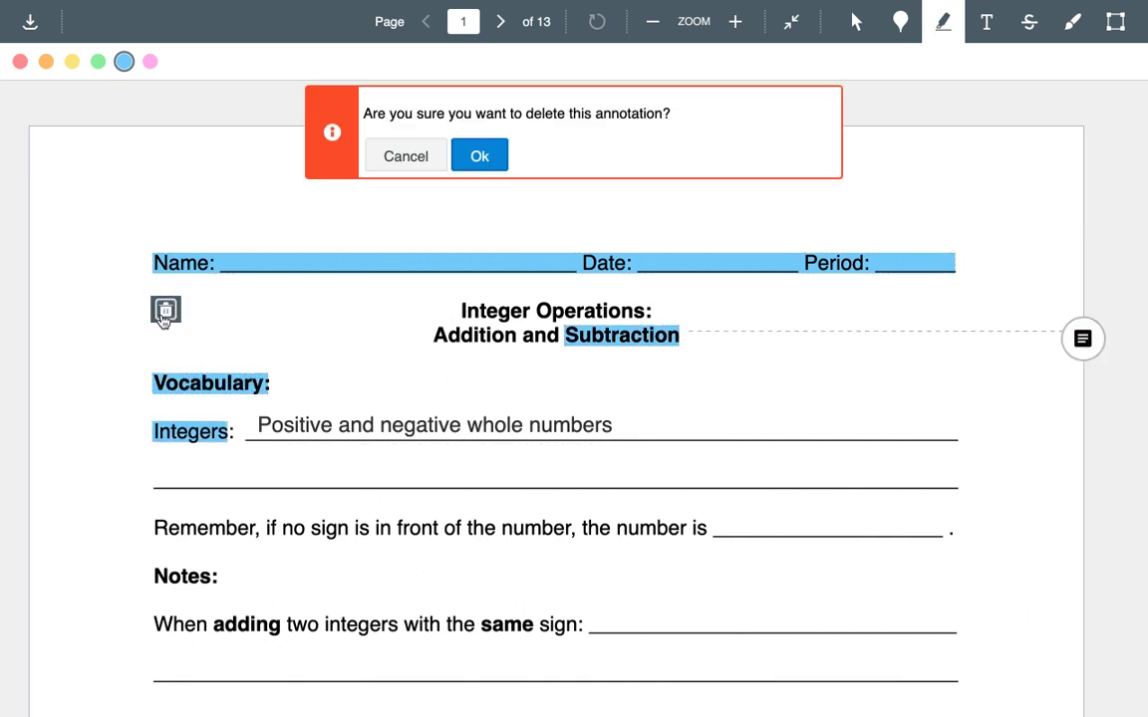
pyautogui.click(479, 160)
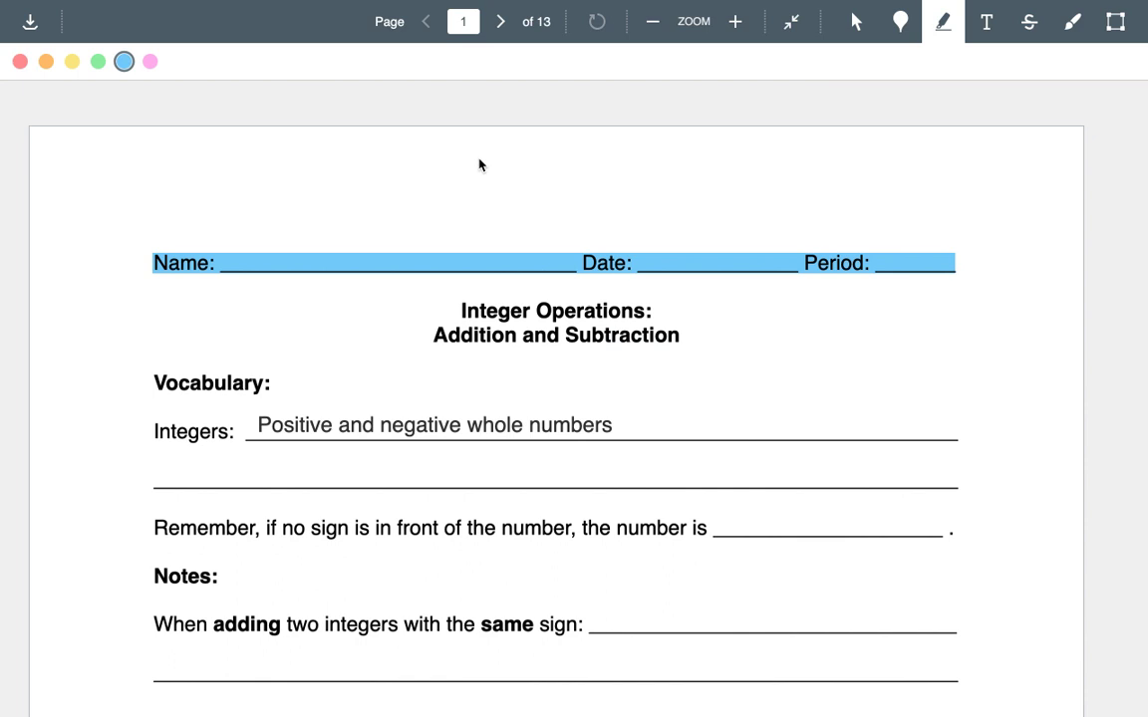
# Strike through the word Remember and the Notes heading
pyautogui.click(1028, 28)
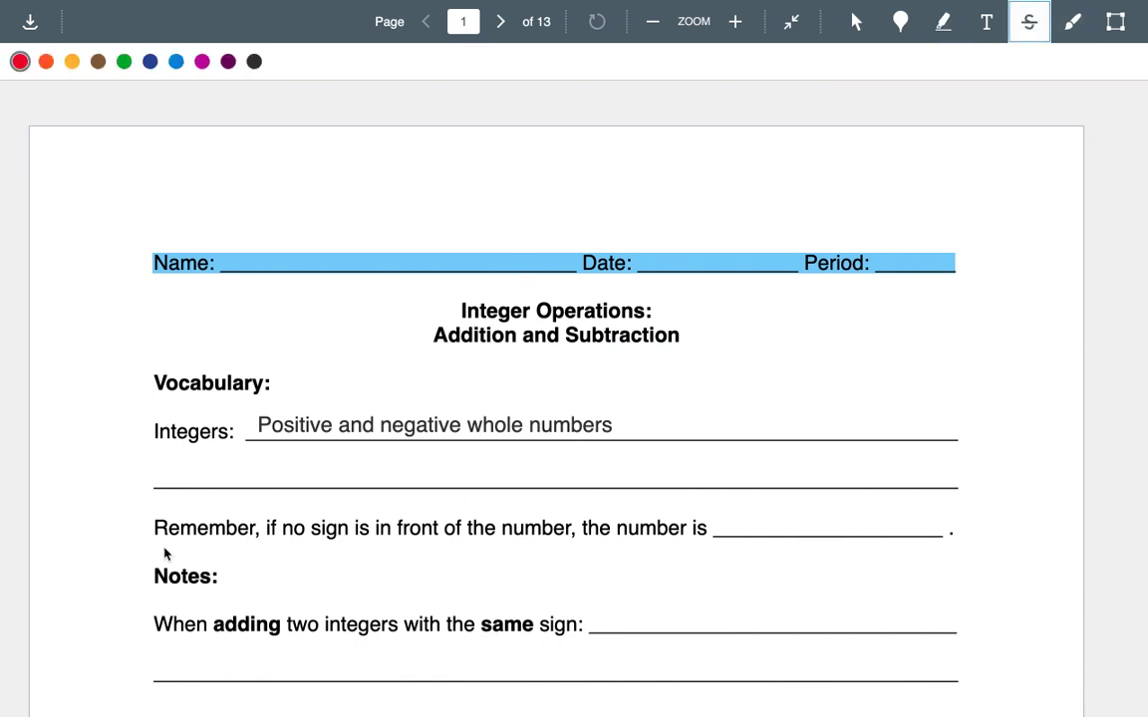
pyautogui.moveTo(157, 528); pyautogui.dragTo(259, 527)
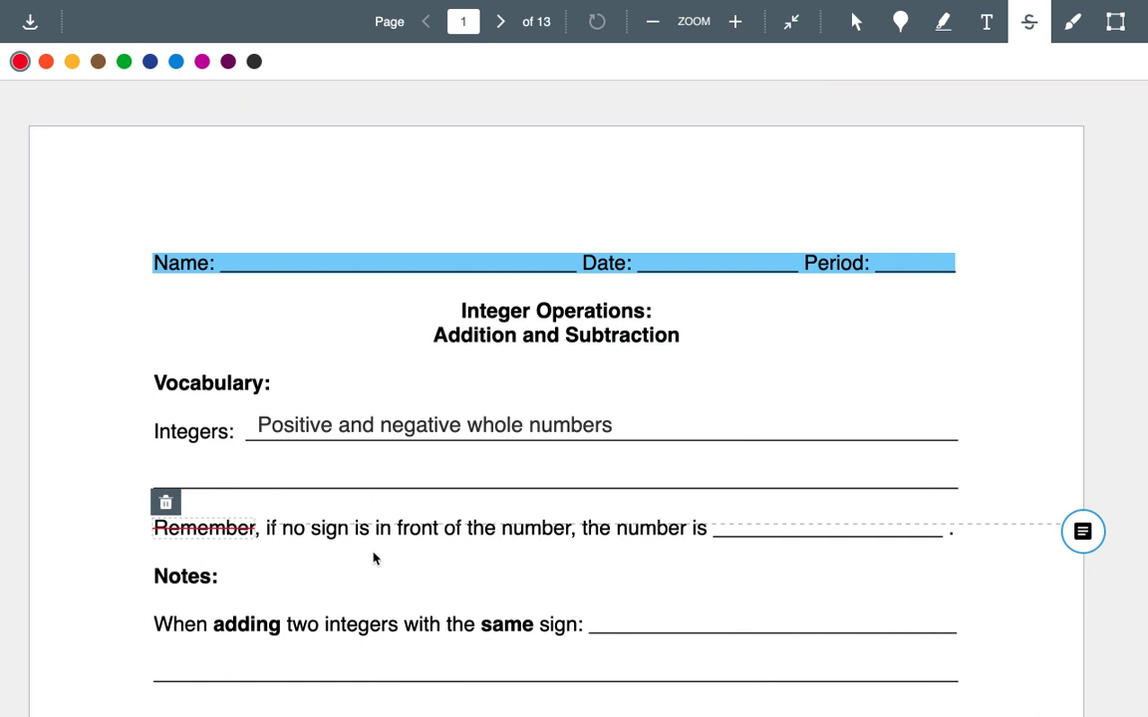
pyautogui.click(309, 586)
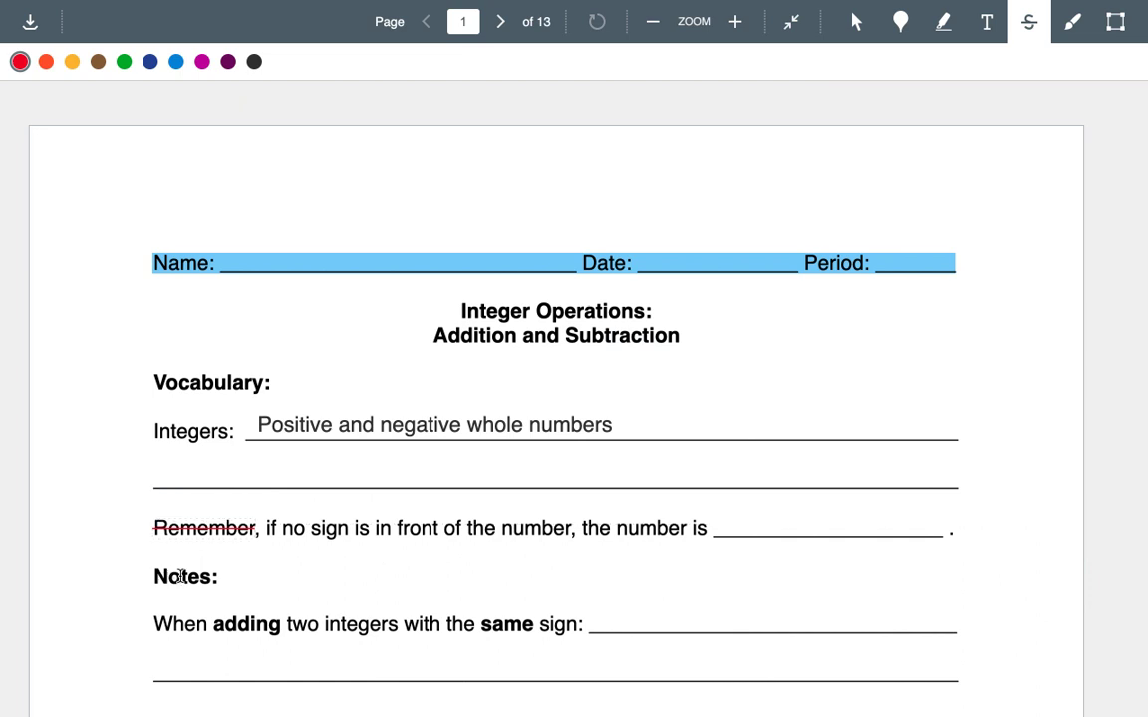
pyautogui.moveTo(182, 575); pyautogui.dragTo(230, 575)
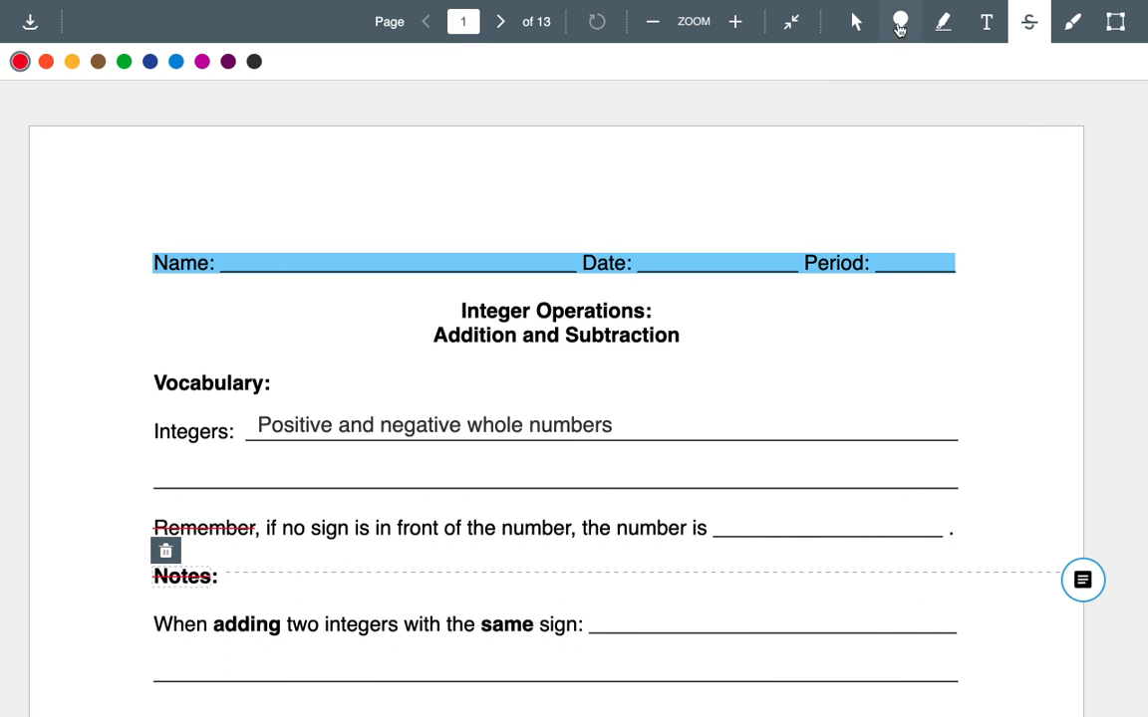
# Draw a freehand line across the worksheet page
pyautogui.click(1072, 21)
pyautogui.moveTo(815, 388)
pyautogui.mouseDown()
pyautogui.moveTo(907, 400)
pyautogui.moveTo(971, 433)
pyautogui.moveTo(676, 536)
pyautogui.mouseUp()
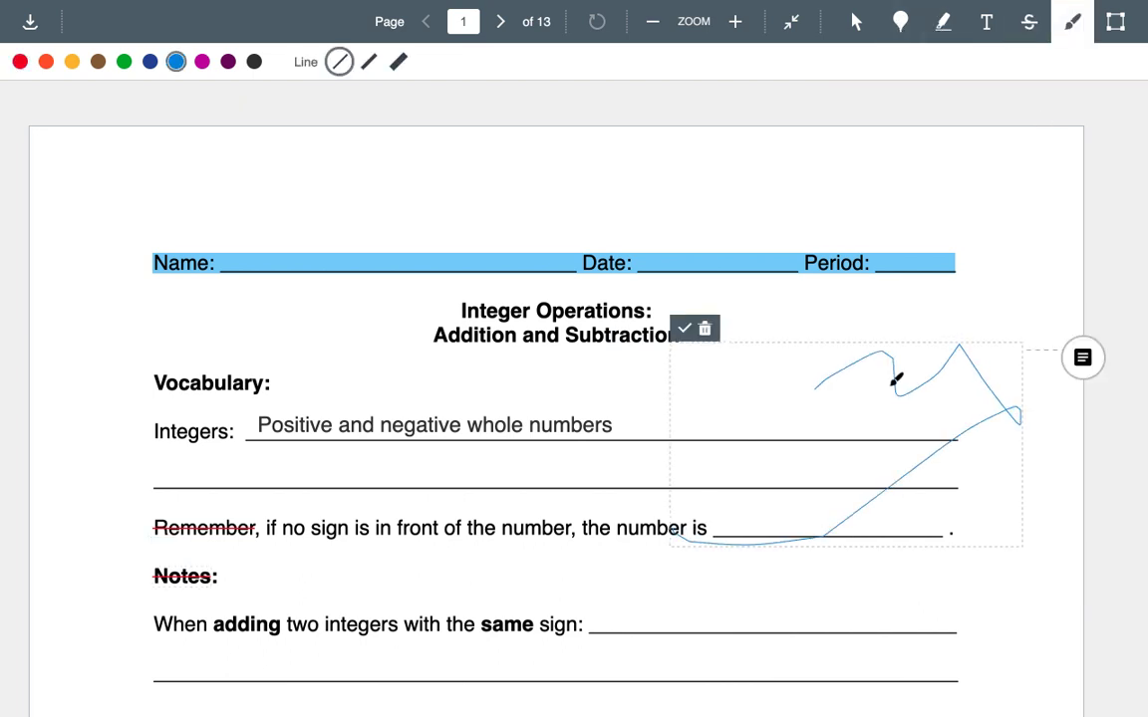
pyautogui.click(982, 26)
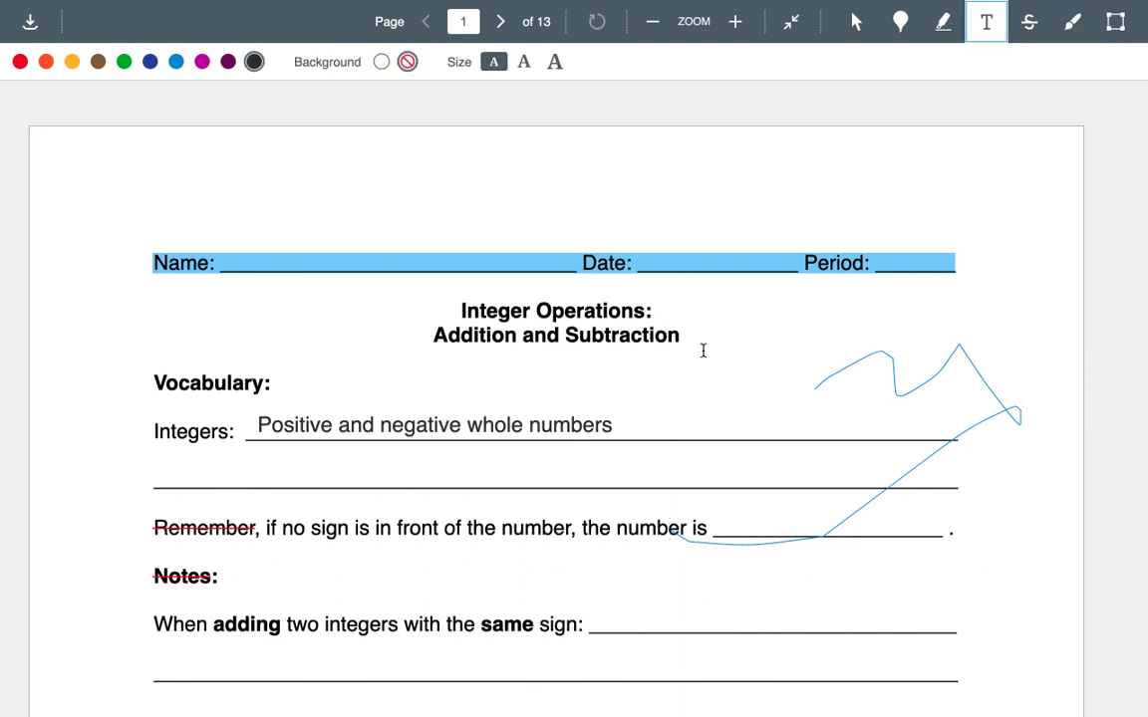
# Exit the full-screen preview and choose Re-submit Assignment on the Integer Operations page
pyautogui.click(789, 28)
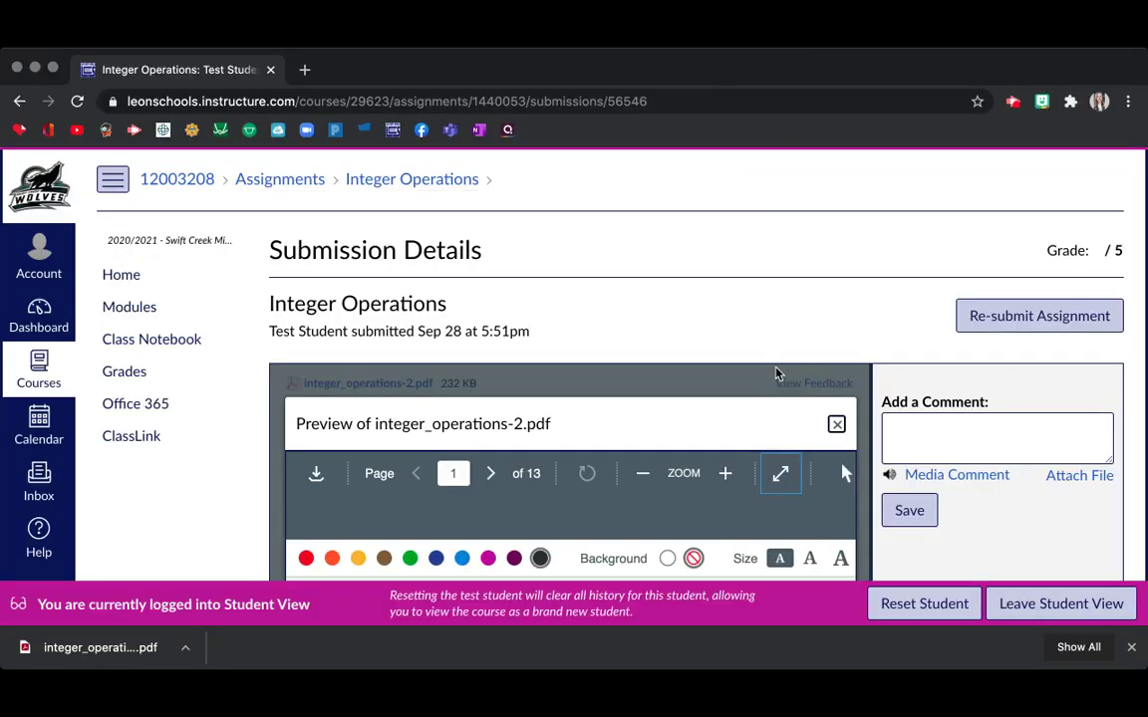
pyautogui.scroll(-2, 766, 321)
pyautogui.scroll(-5, 722, 448)
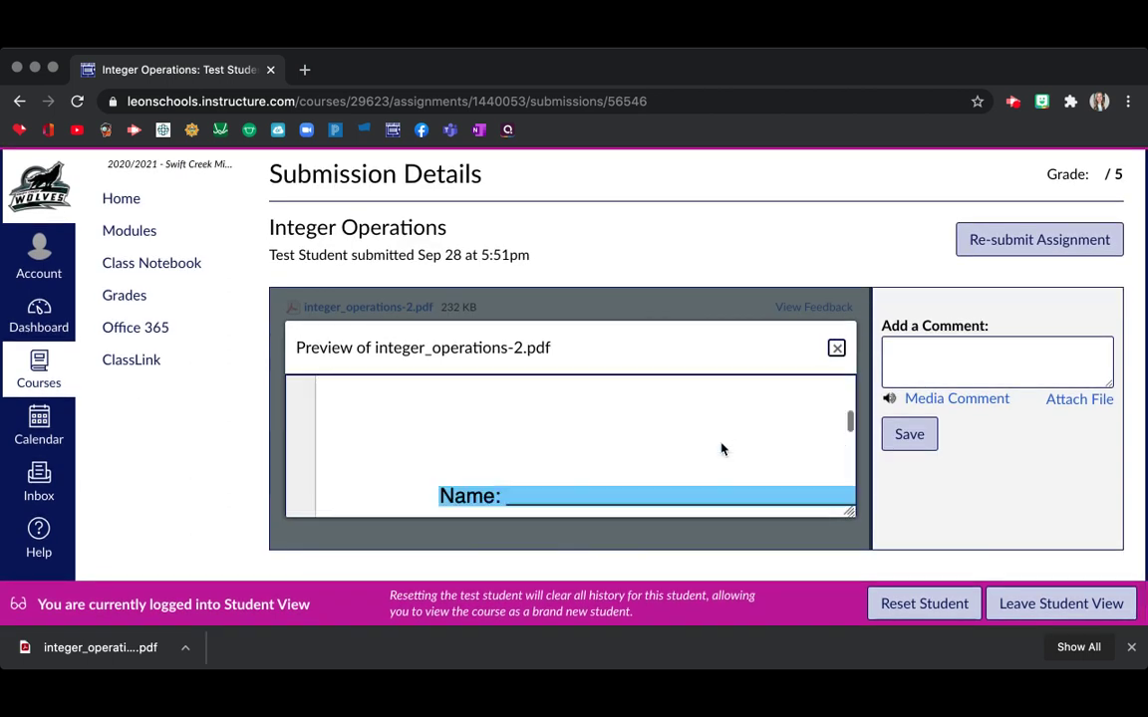
pyautogui.scroll(-5, 722, 449)
pyautogui.hscroll(3, 720, 440)
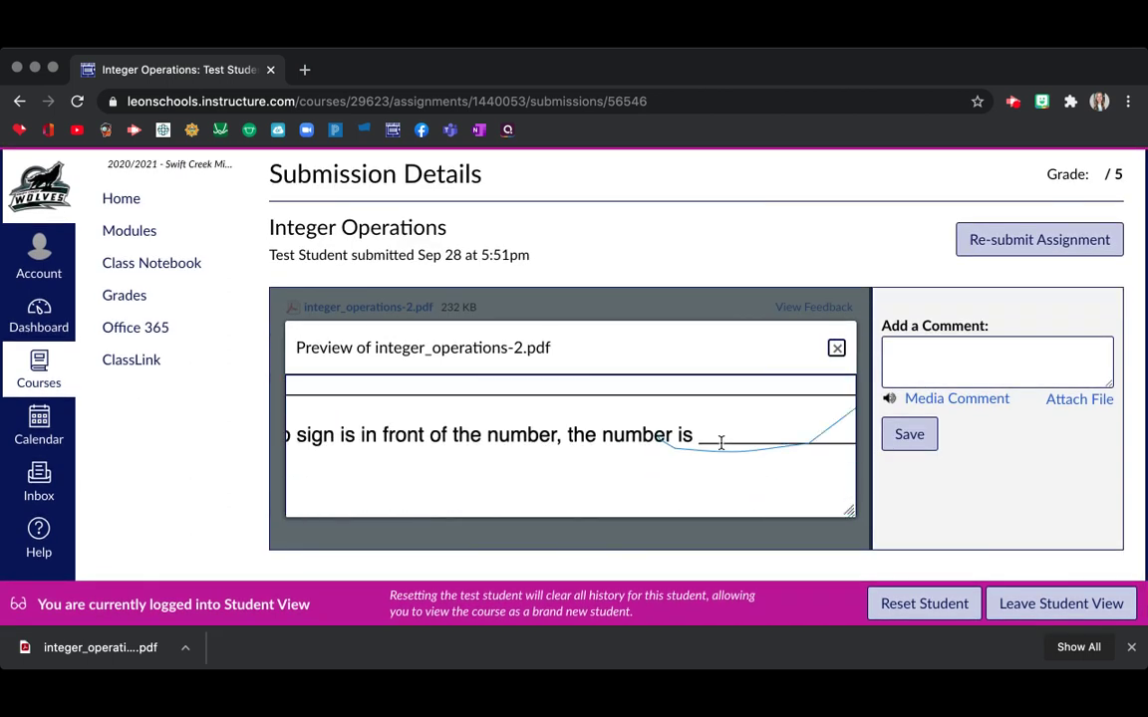
pyautogui.scroll(-3, 719, 441)
pyautogui.scroll(10, 722, 444)
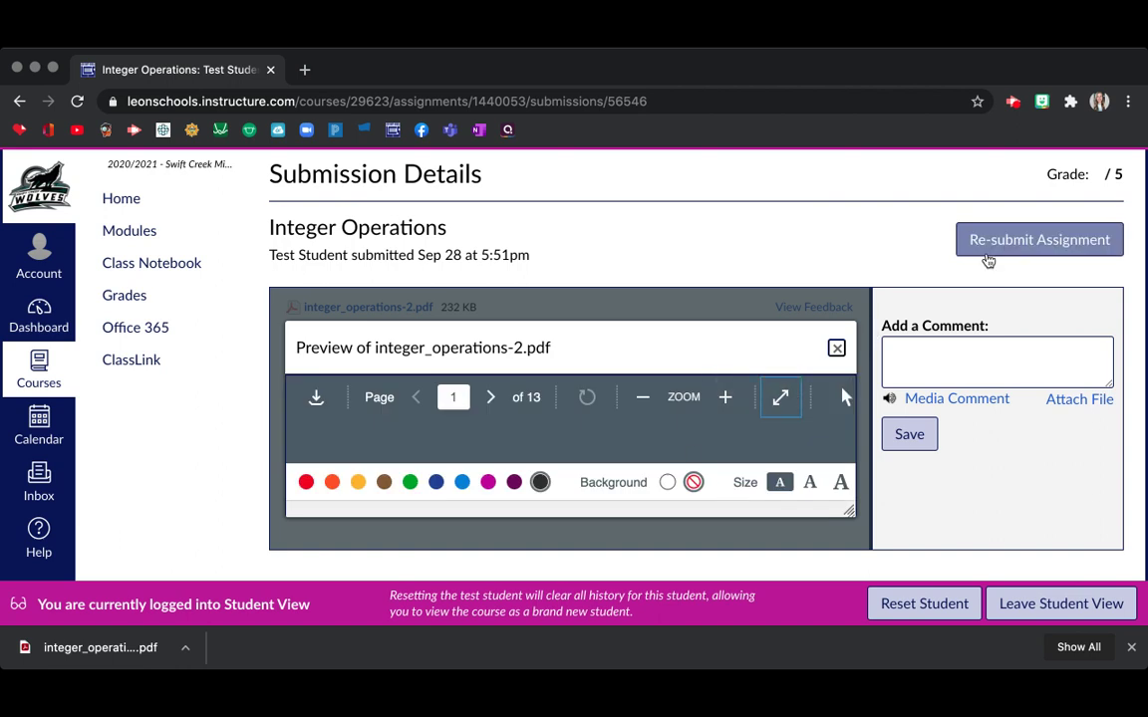
pyautogui.click(994, 241)
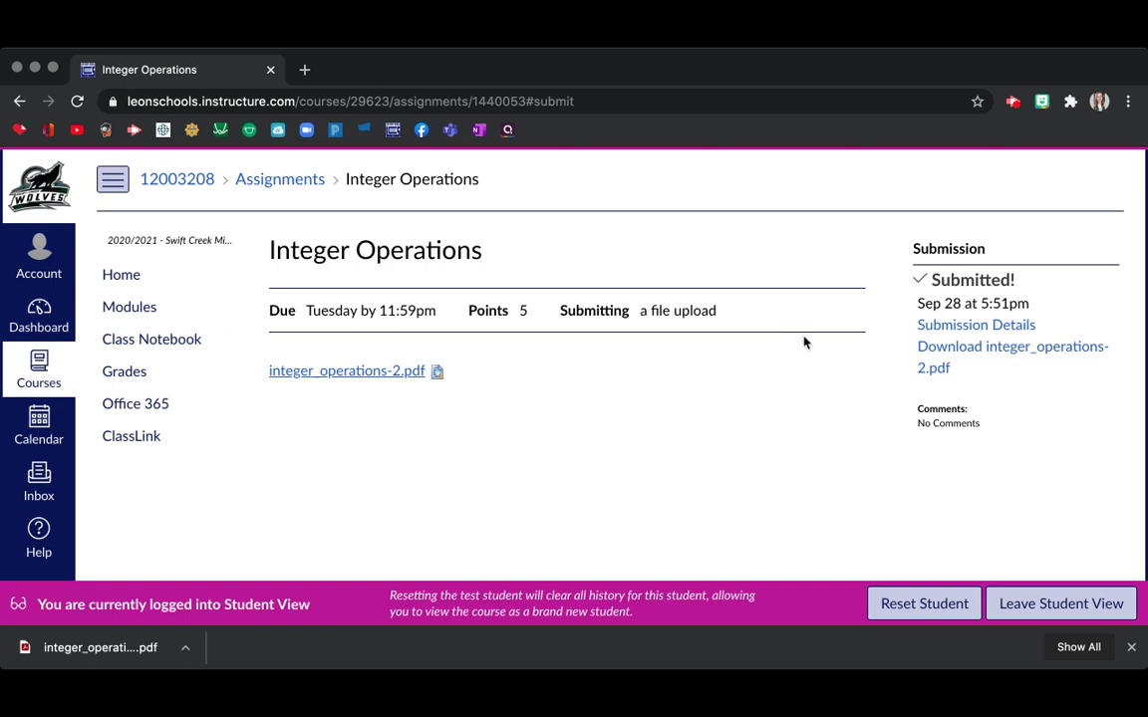
# Leave Student View and scroll through the test student's annotated PDF in SpeedGrader
pyautogui.click(1068, 598)
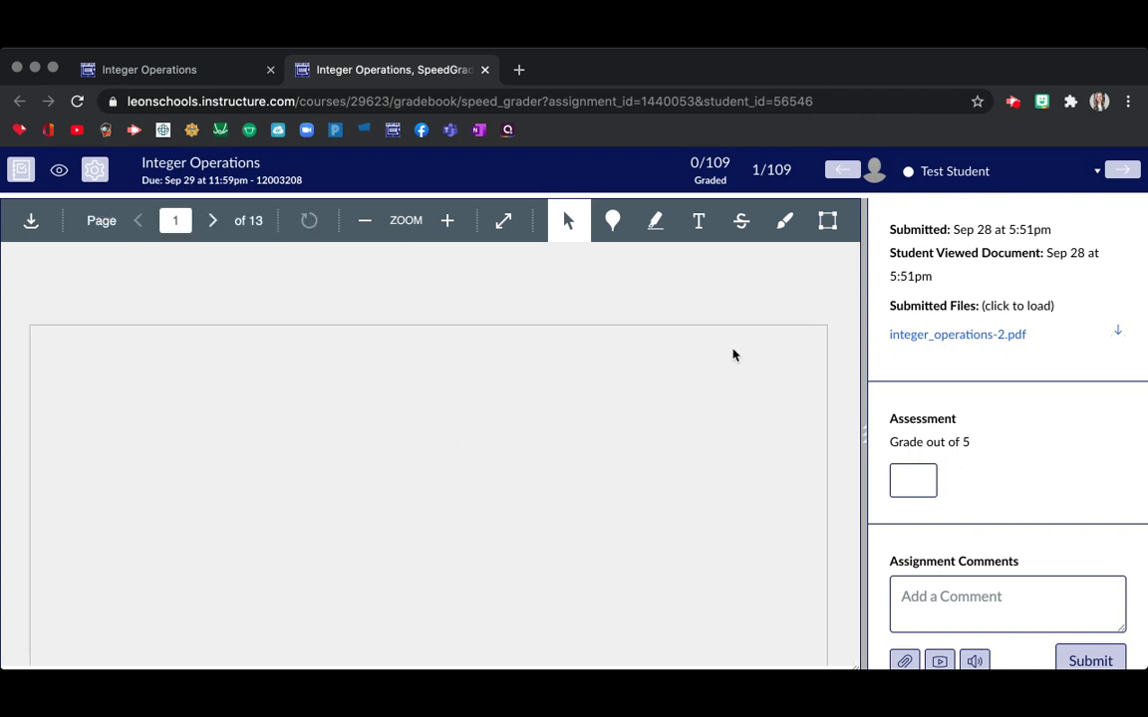
pyautogui.scroll(-1, 734, 359)
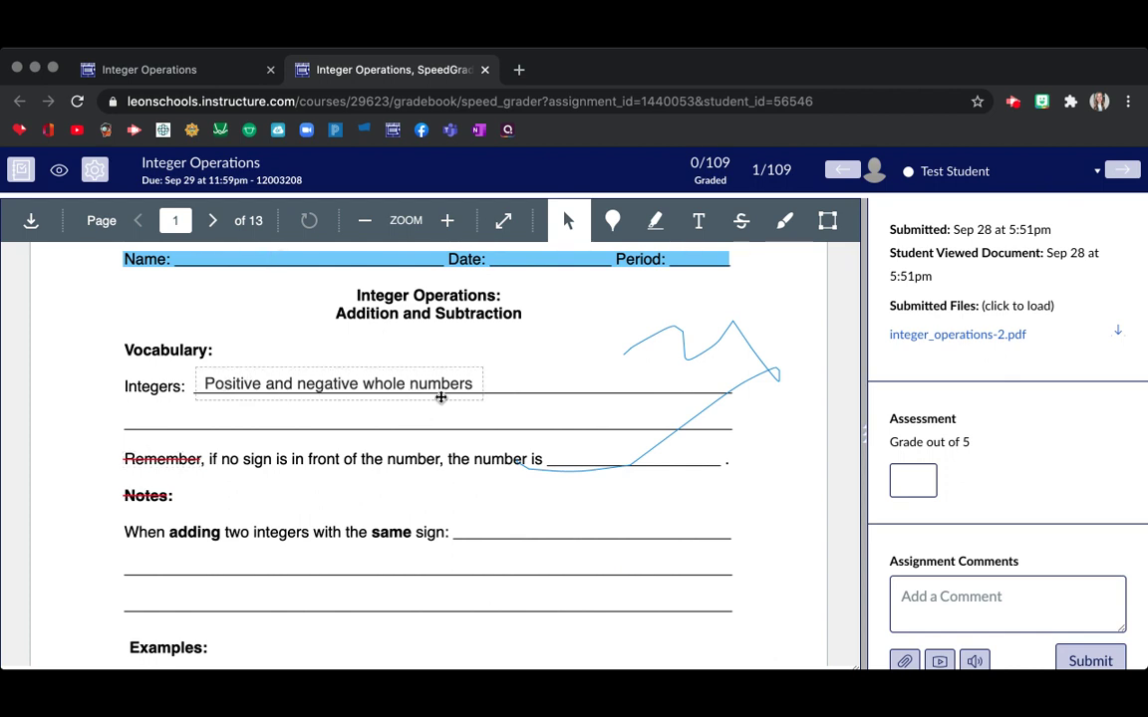
pyautogui.scroll(-4, 537, 597)
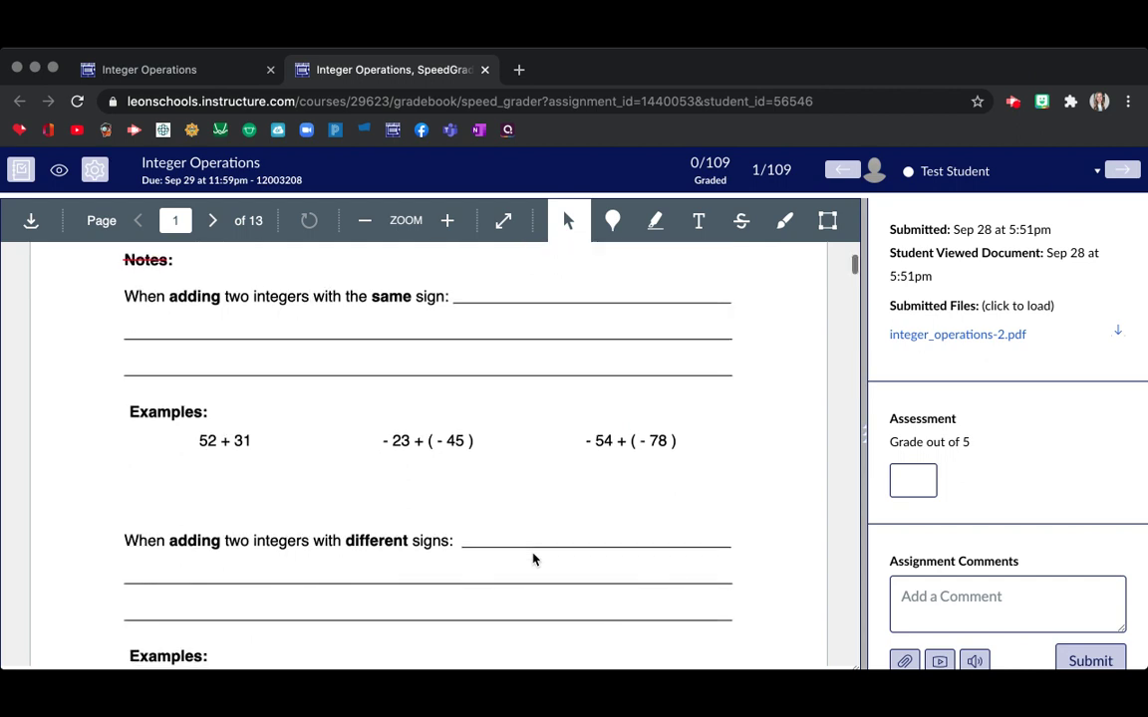
pyautogui.scroll(7, 534, 560)
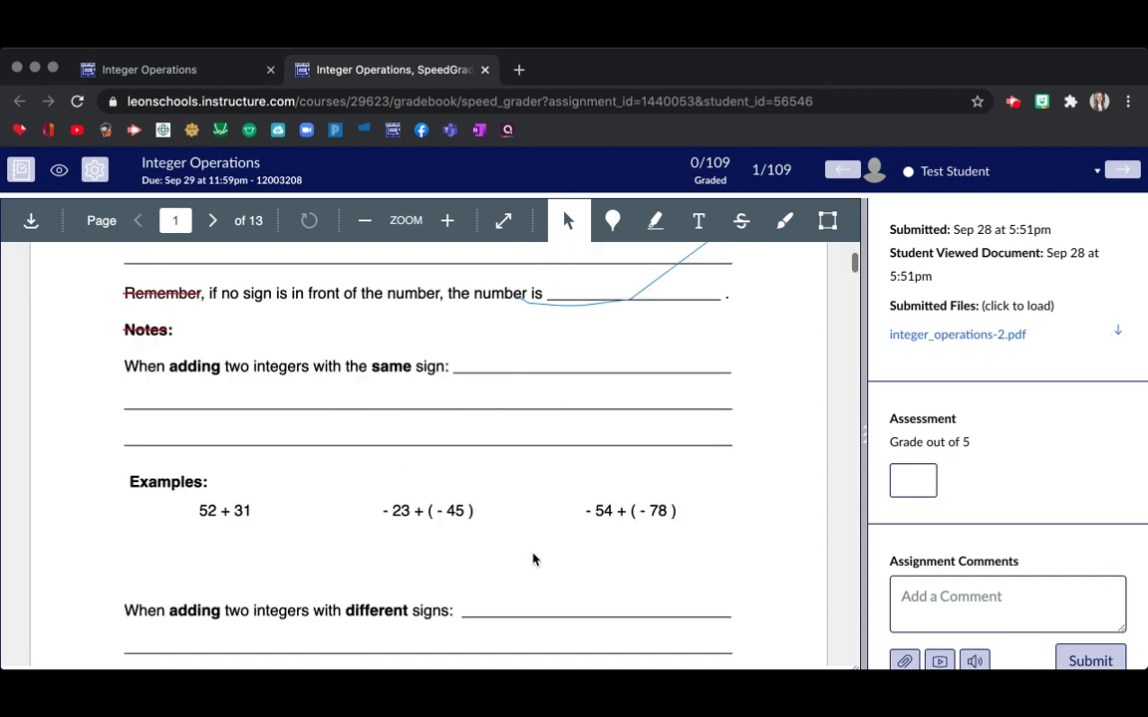